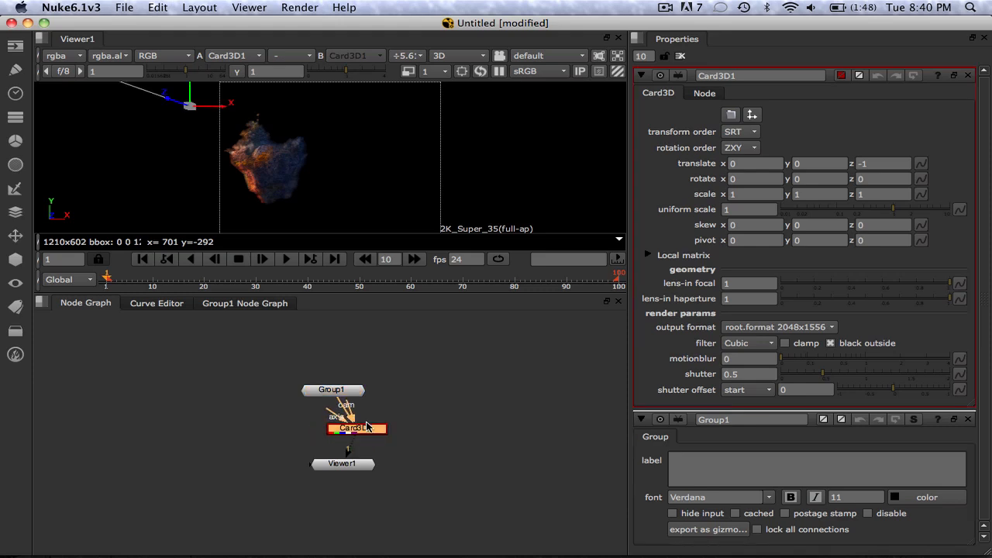
Switch the viewer to 2D and examine the finished floating rock's surface detail and edges up close
left_click(446, 58)
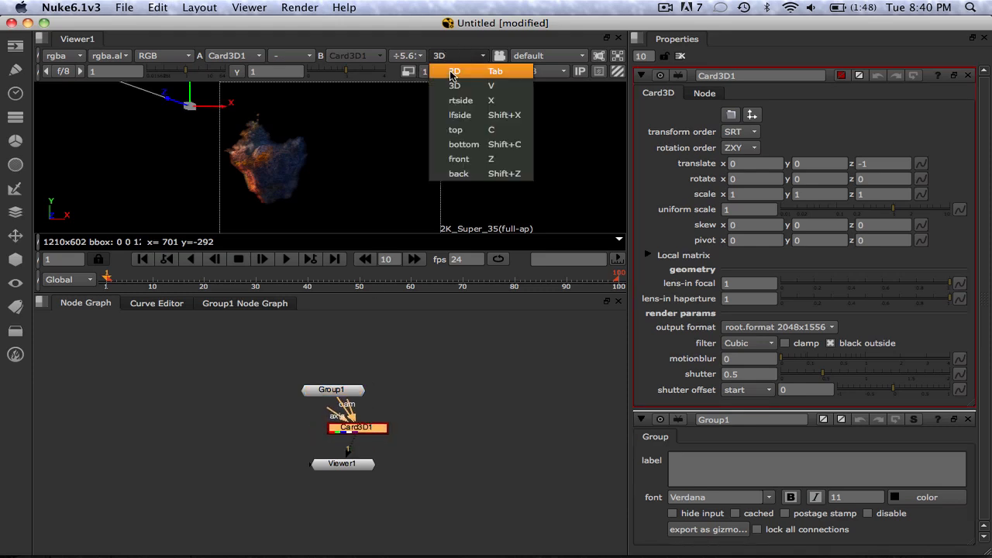
left_click(459, 86)
scroll(392, 155, "up", 6)
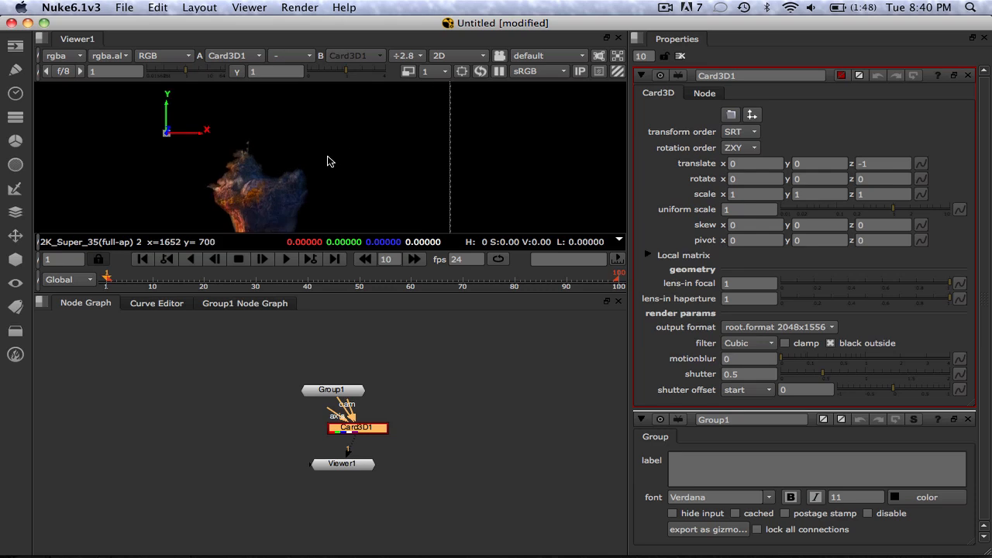
middle_click_drag(267, 183, 369, 260)
scroll(352, 189, "up", 8)
scroll(352, 189, "up", 1)
middle_click_drag(372, 134, 289, 228)
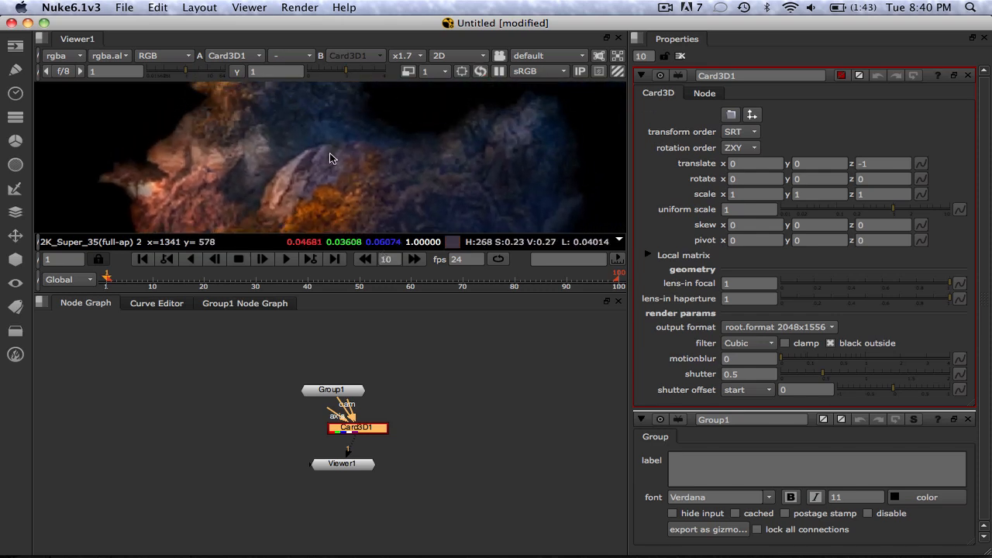
scroll(366, 137, "up", 1)
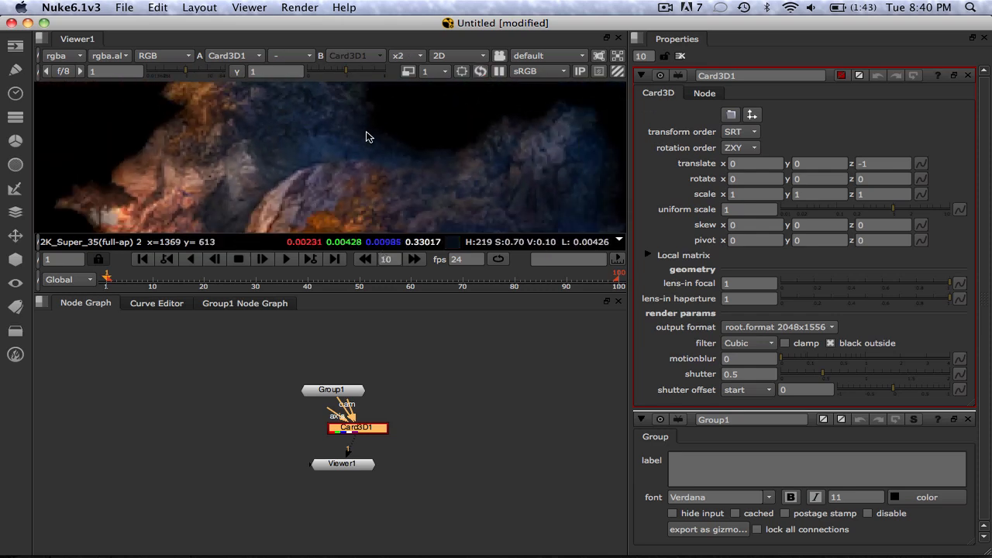
scroll(366, 136, "down", 7)
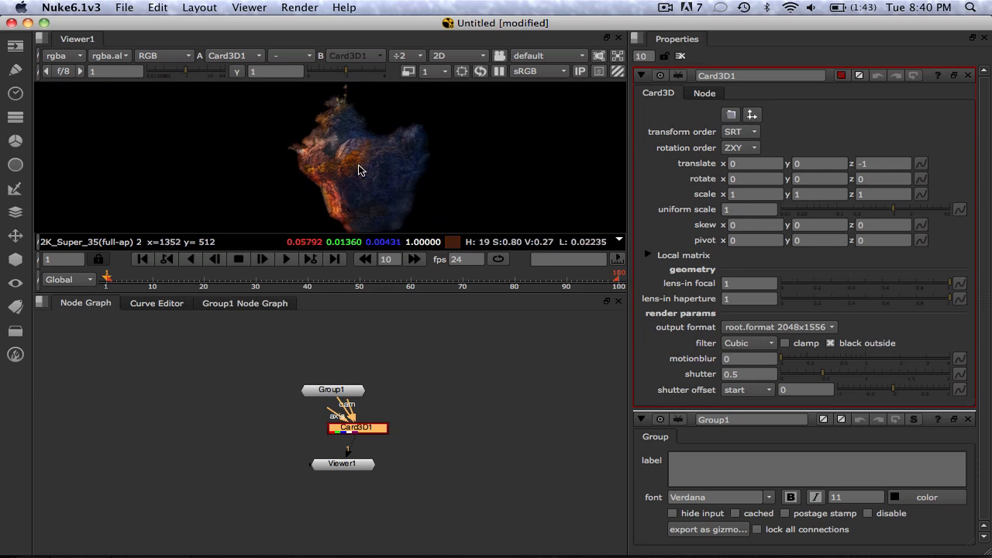
mouse_move(359, 165)
middle_mouse_down()
mouse_move(361, 148)
mouse_move(357, 156)
middle_mouse_up()
scroll(361, 148, "down", 1)
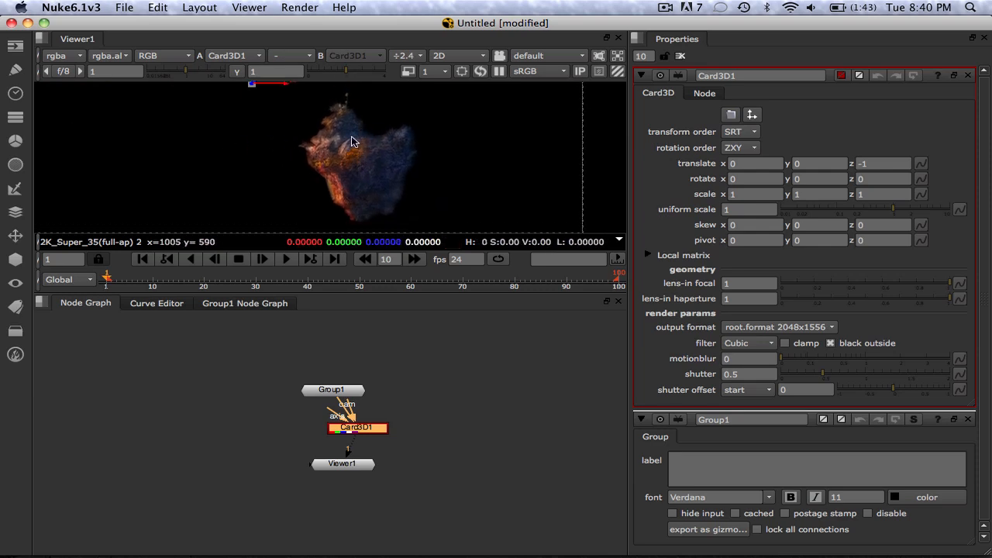
Start a new empty script
left_click(282, 367)
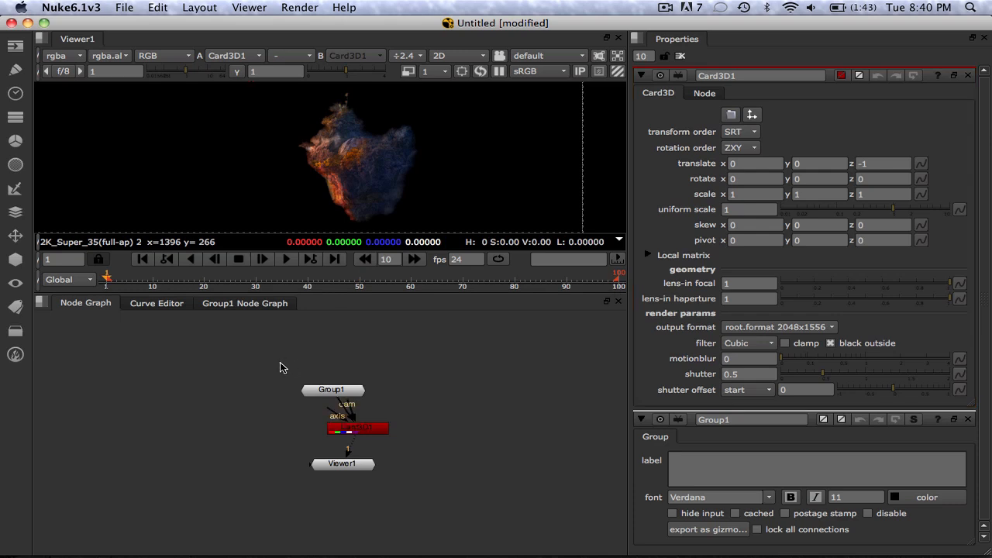
left_click(121, 7)
left_click(124, 25)
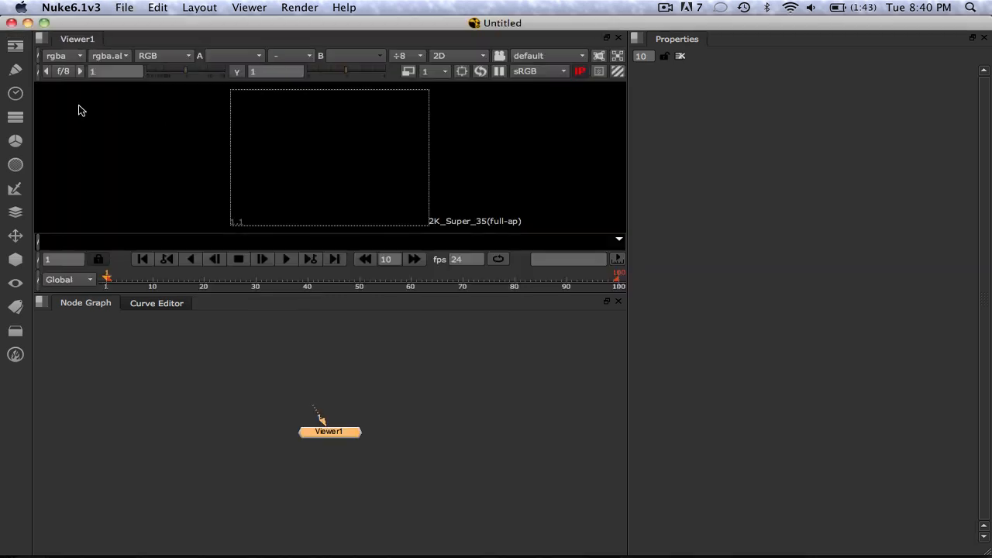
left_click(124, 7)
left_click(241, 308)
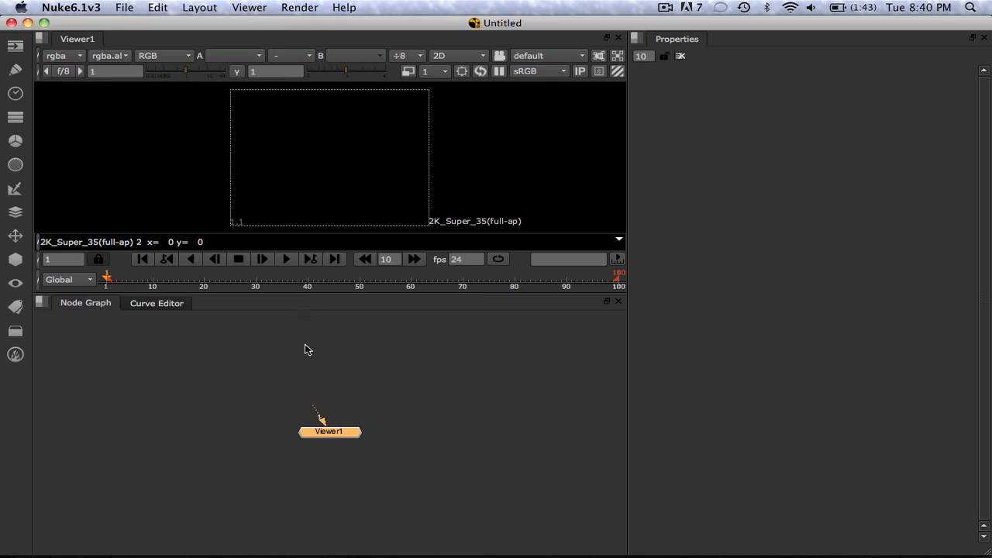
Delete the default Viewer node and create a new viewer in its place
left_click_drag(329, 434, 336, 404)
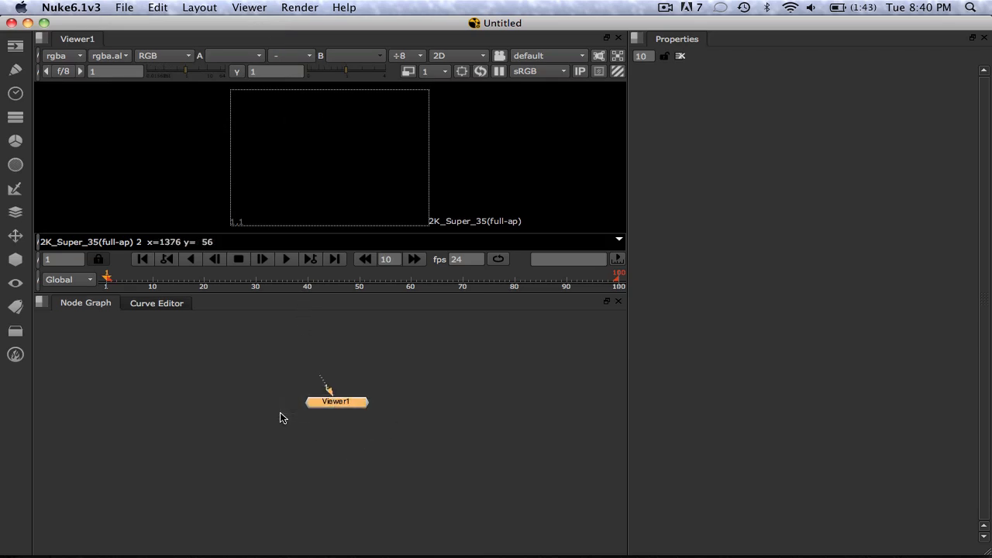
key("Delete")
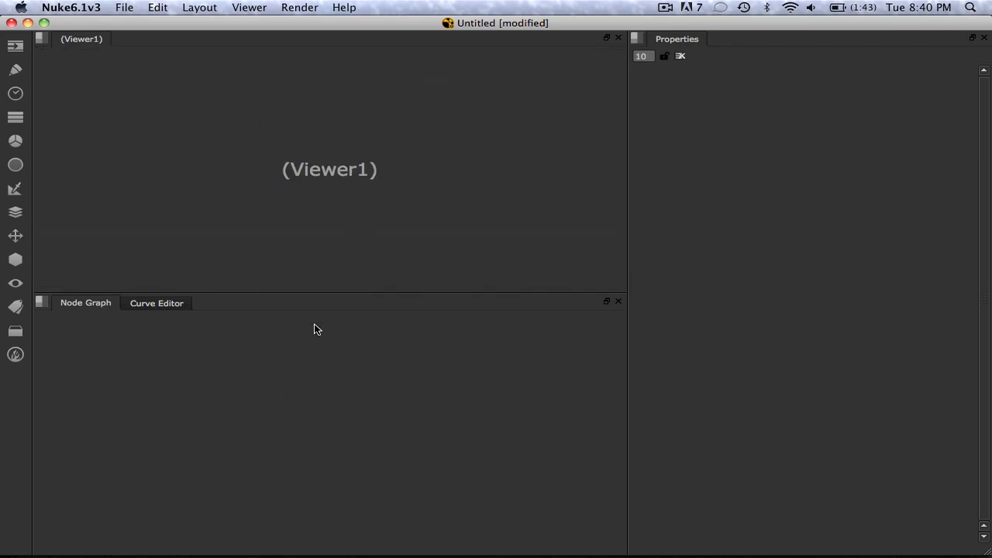
left_click(249, 9)
left_click(267, 20)
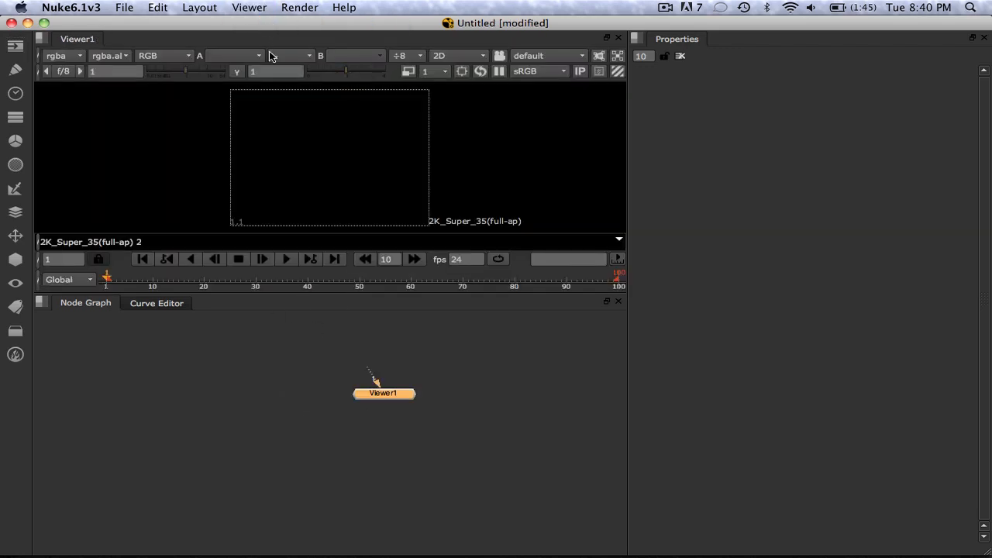
Delete the Viewer node again, restore it, and place it near the centre of the node graph
left_click_drag(442, 370, 338, 424)
key("Delete")
key("super+z")
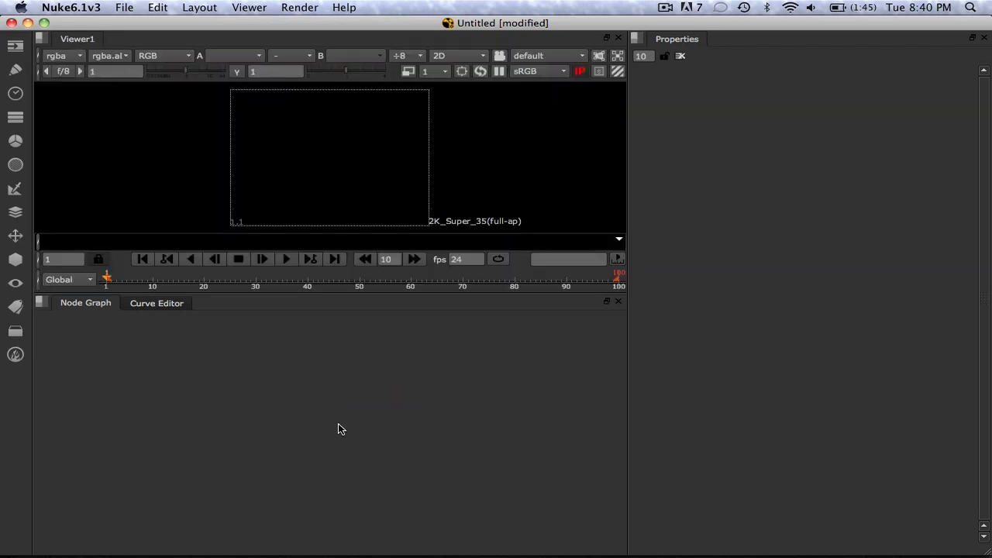
left_click_drag(421, 373, 331, 435)
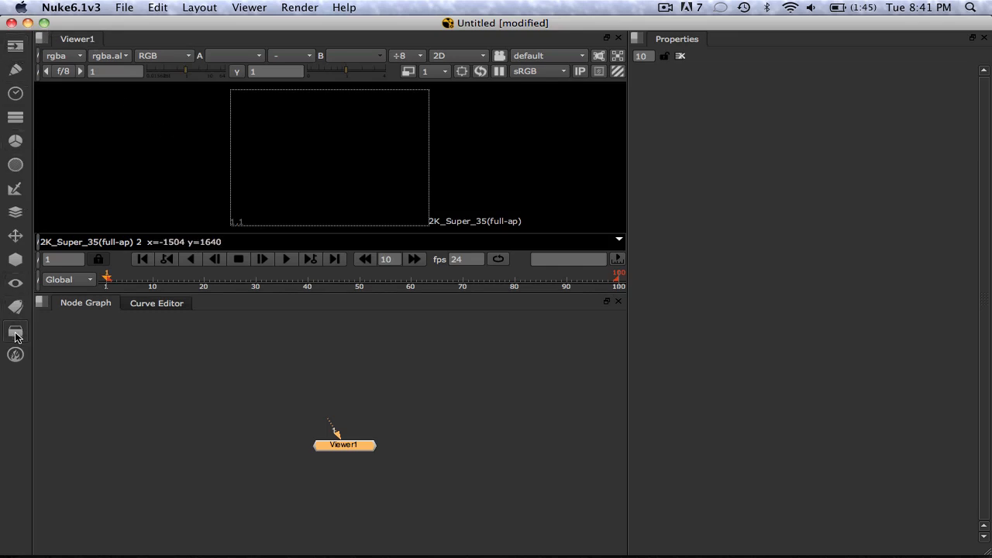
left_click(12, 51)
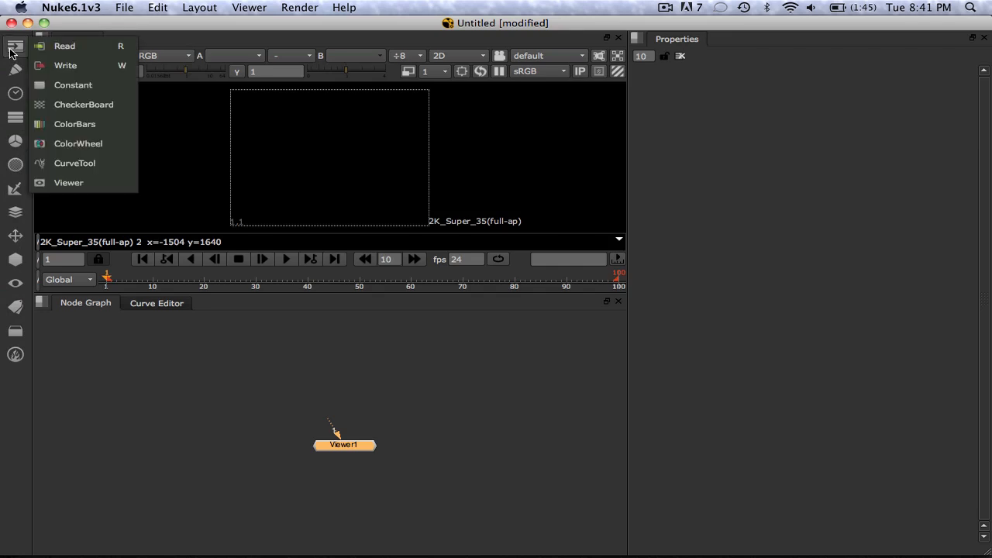
left_click(35, 42)
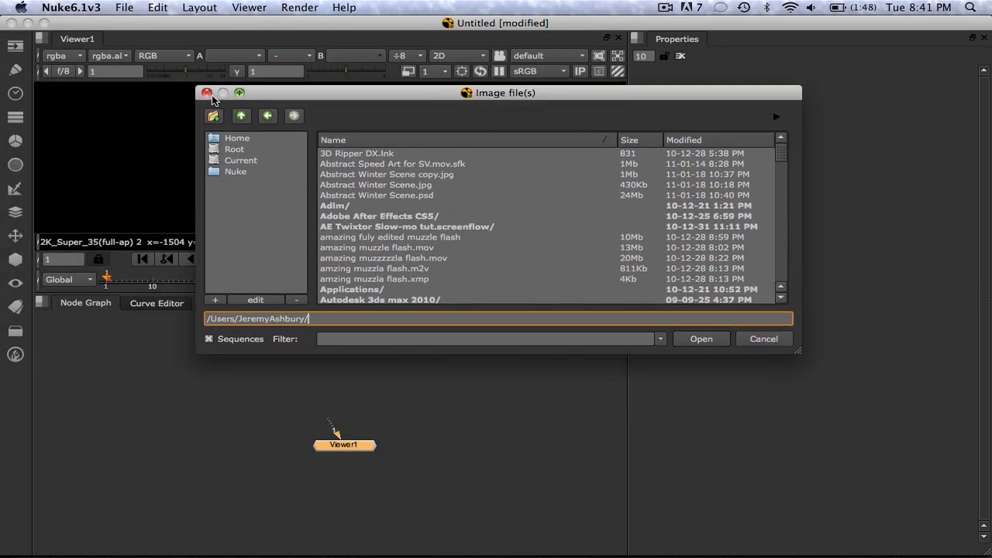
left_click(207, 94)
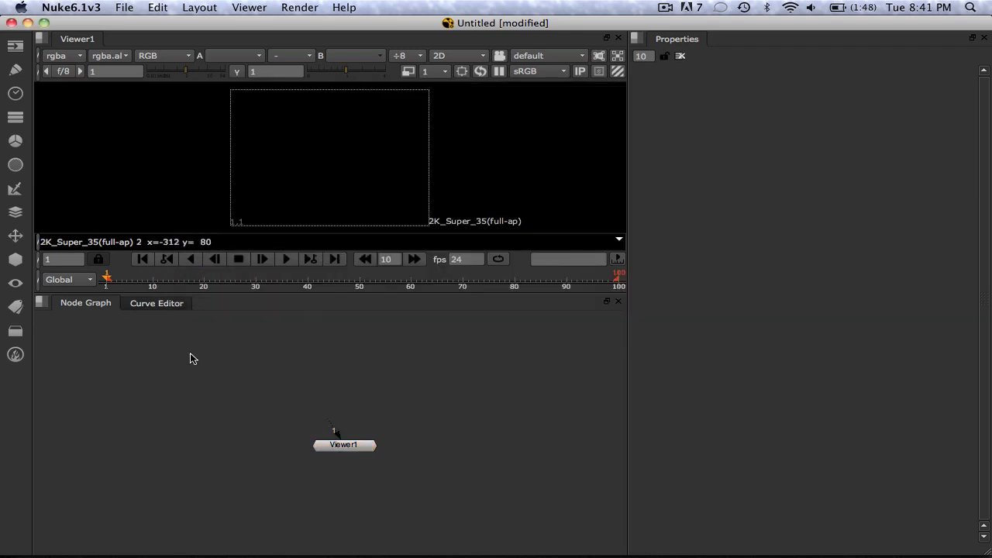
key("r")
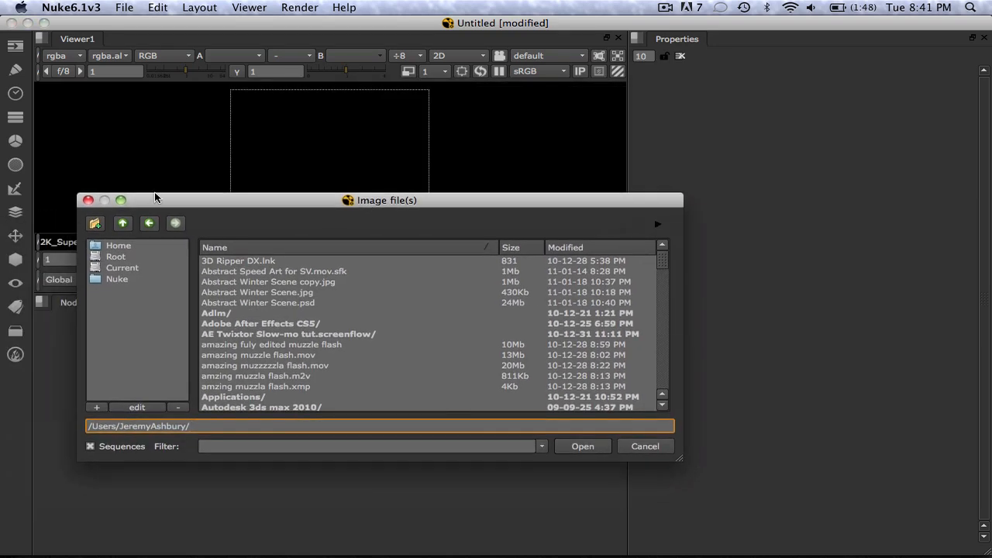
left_click(88, 201)
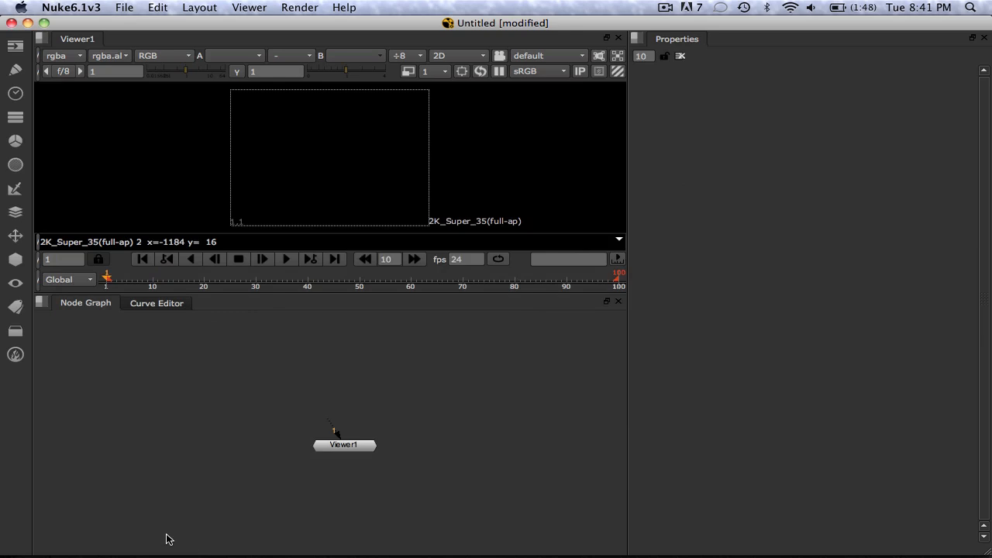
Switch to Finder and search this Mac for "avatar"
mouse_move(195, 556)
left_click(178, 533)
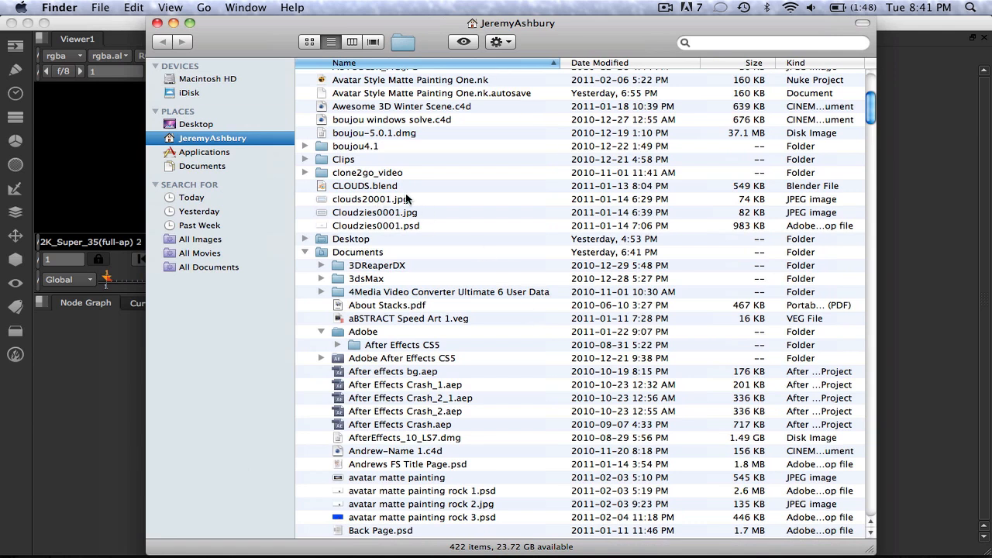
left_click(735, 42)
type("avat")
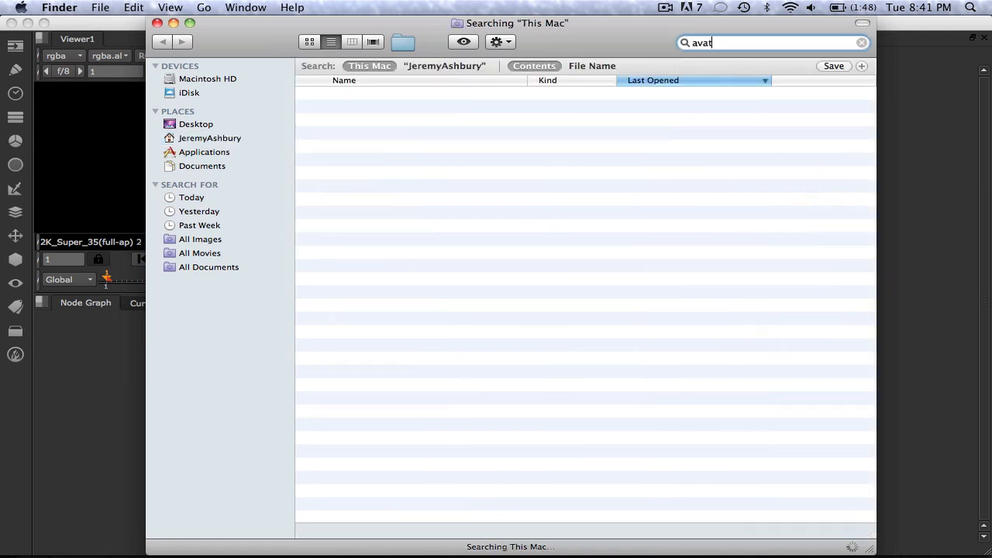
type("at")
key("BackSpace")
type("r")
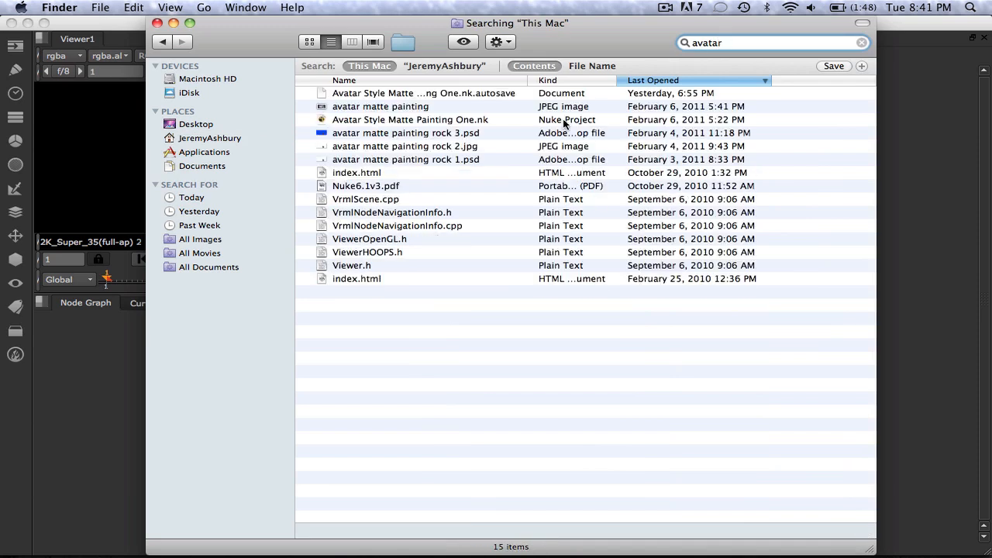
Import "avatar matte painting rock 2.jpg" into Nuke's node graph as a Read node and connect it to the Viewer node
mouse_move(396, 145)
left_mouse_down()
mouse_move(341, 166)
mouse_move(73, 377)
mouse_move(352, 372)
mouse_move(361, 442)
mouse_move(349, 445)
left_mouse_up()
left_click(157, 23)
left_click_drag(368, 363, 352, 405)
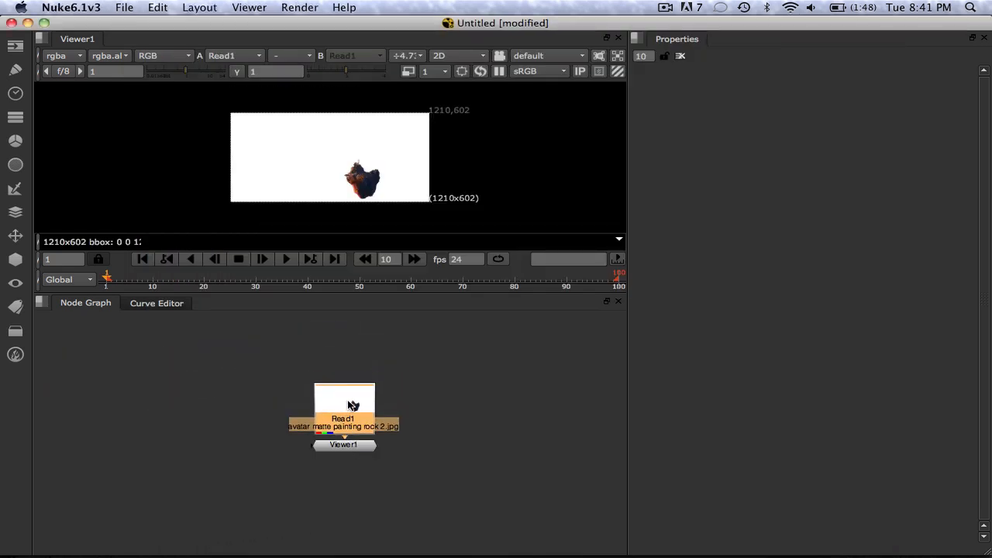
Examine the imported rock painting in the viewer, both as a whole and at pixel level
scroll(354, 151, "up", 4)
scroll(368, 164, "down", 1)
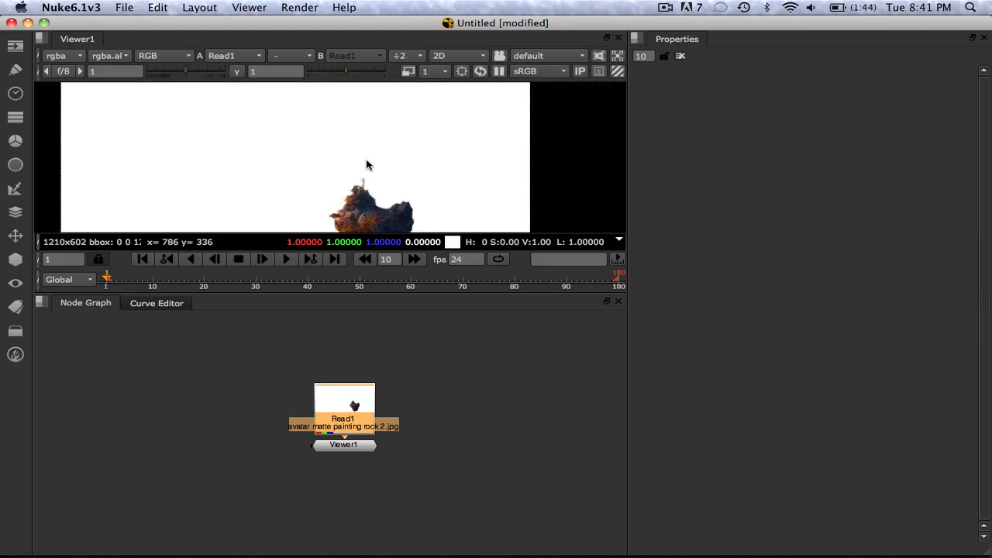
middle_click_drag(370, 167, 364, 144)
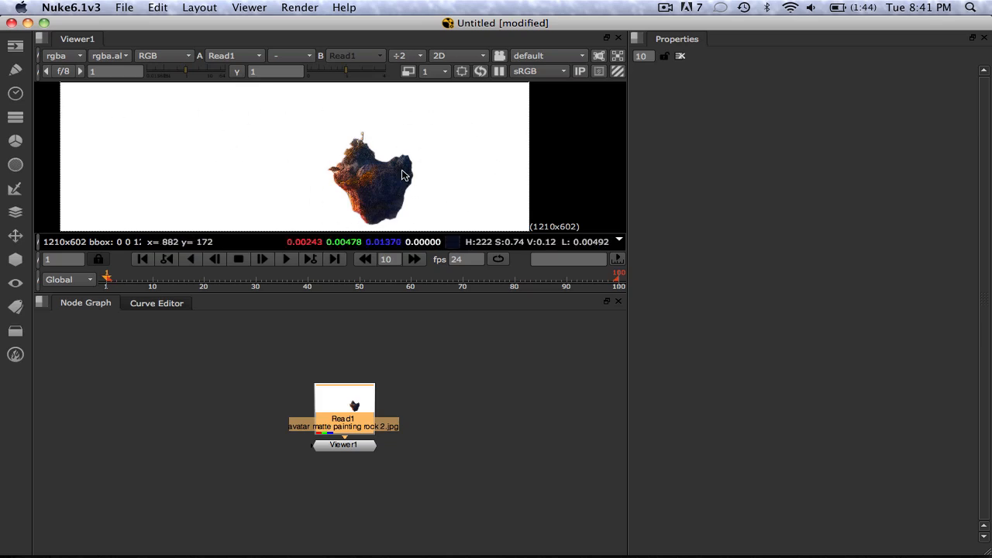
scroll(402, 174, "up", 4)
scroll(401, 173, "down", 4)
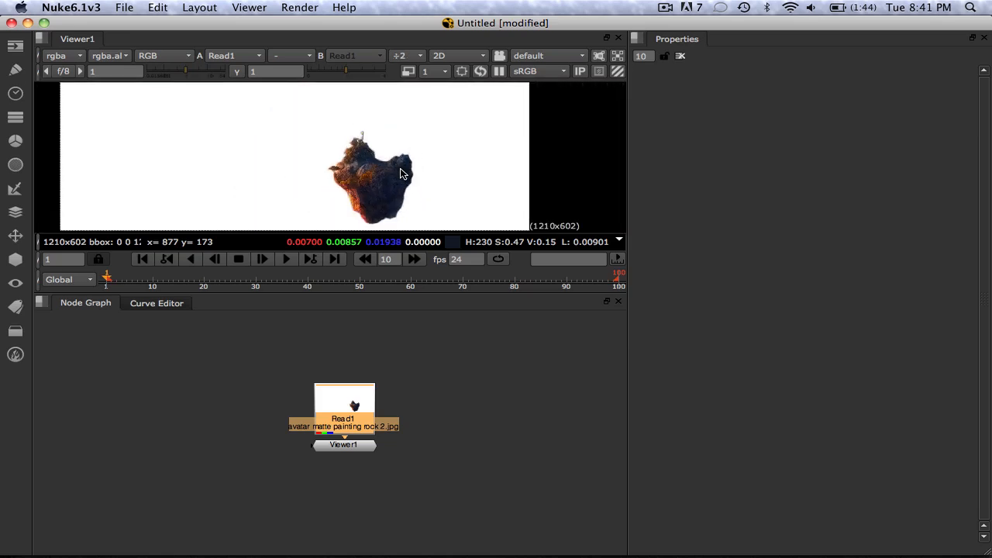
scroll(401, 175, "down", 1)
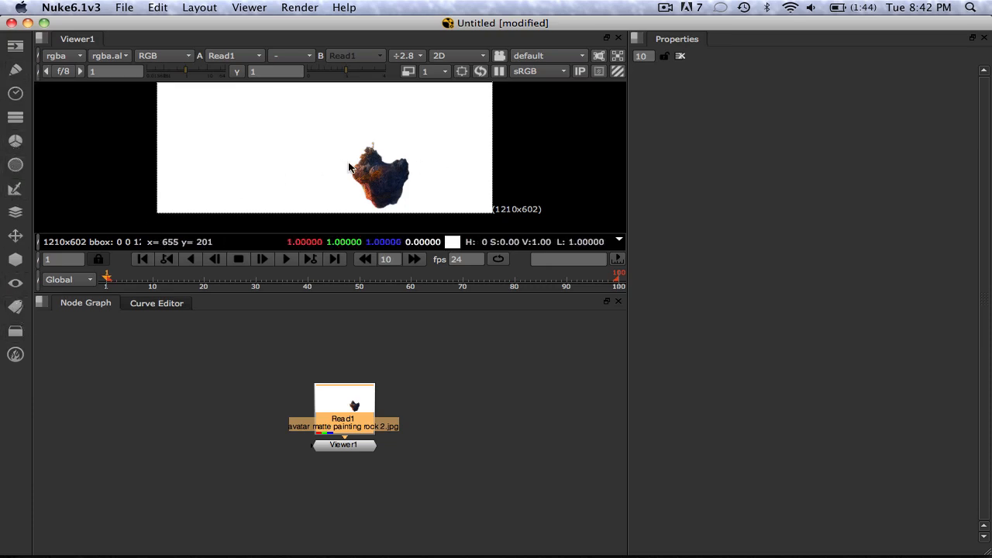
scroll(392, 183, "up", 5)
scroll(393, 184, "down", 4)
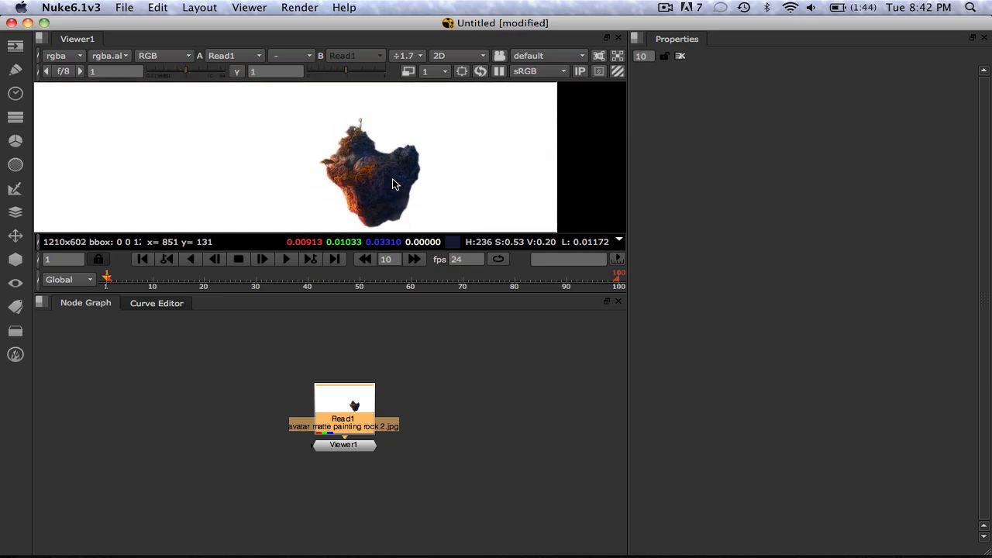
scroll(393, 184, "up", 4)
scroll(392, 183, "up", 3)
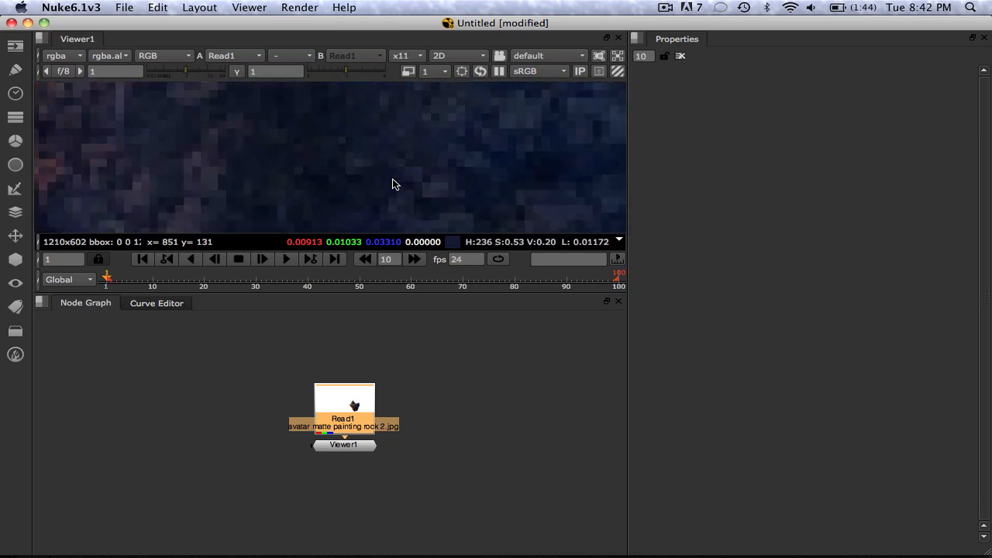
scroll(393, 184, "down", 6)
scroll(392, 183, "down", 1)
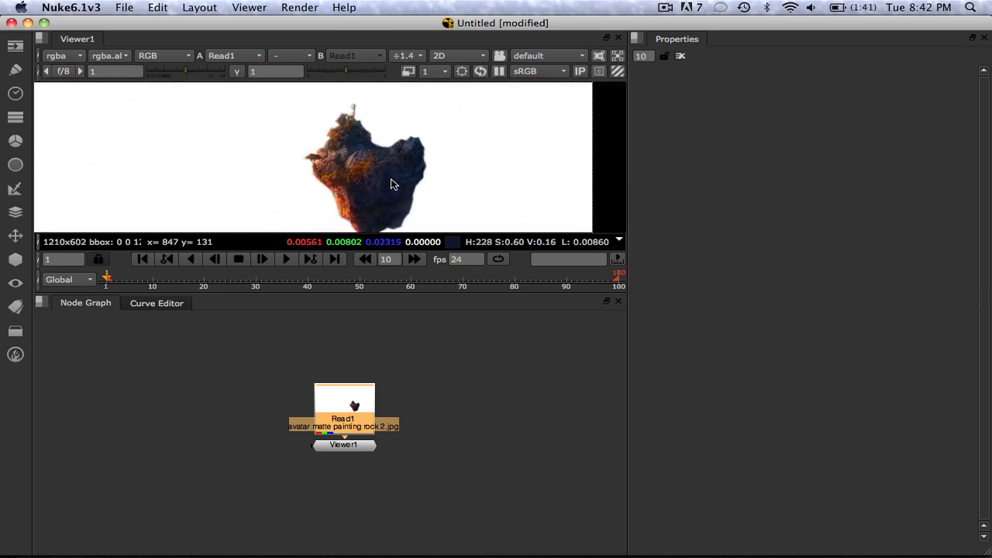
mouse_move(392, 177)
middle_mouse_down()
mouse_move(393, 152)
mouse_move(380, 169)
mouse_move(389, 167)
middle_mouse_up()
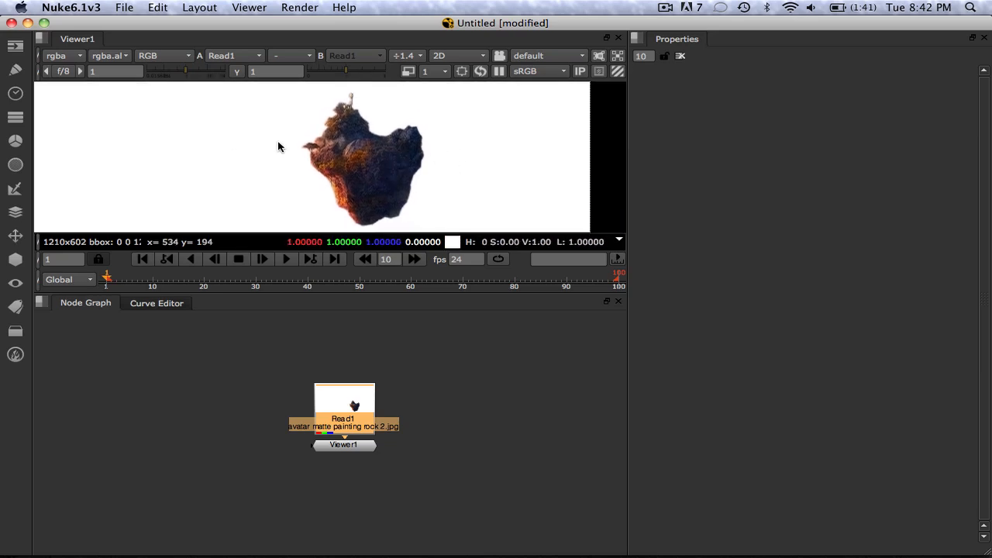
Space the Read node out above the Viewer node, and check the viewer in 3D before returning it to 2D
left_click_drag(356, 402, 356, 350)
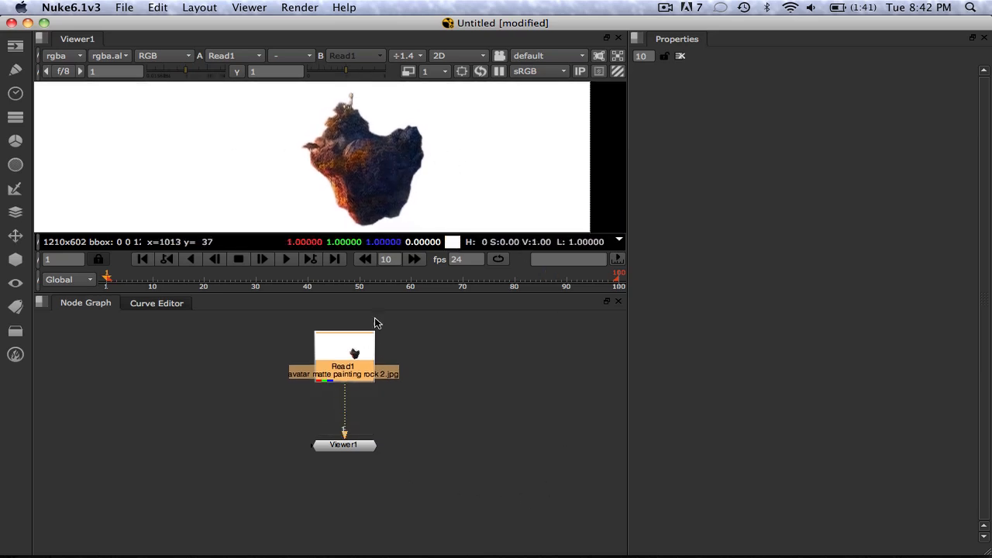
left_click(475, 56)
left_click(477, 81)
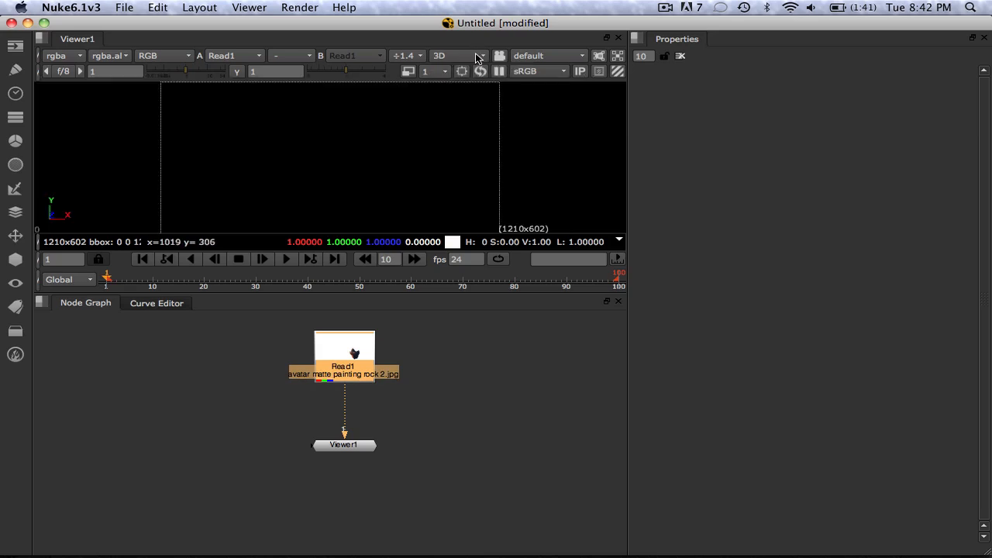
left_click(475, 52)
left_click(477, 74)
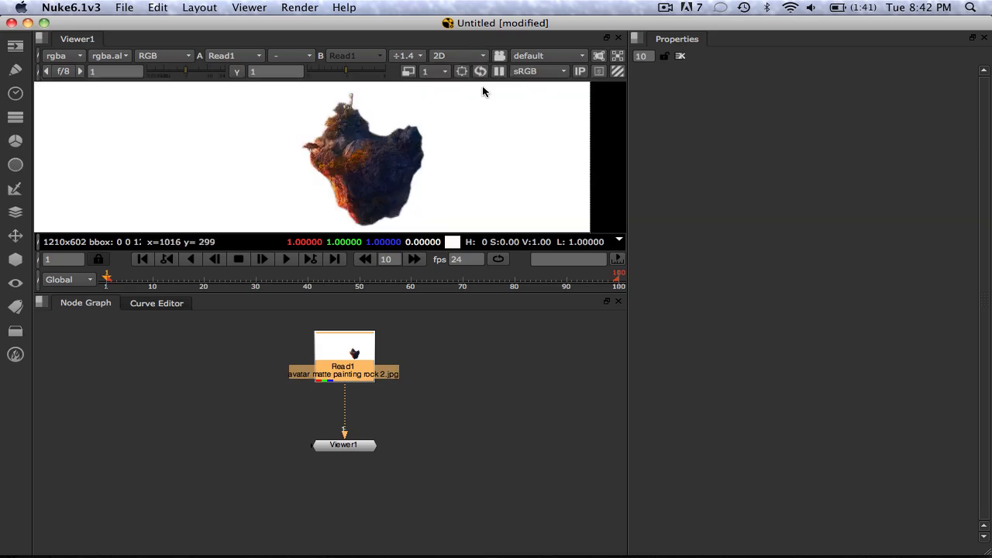
right_click(44, 116)
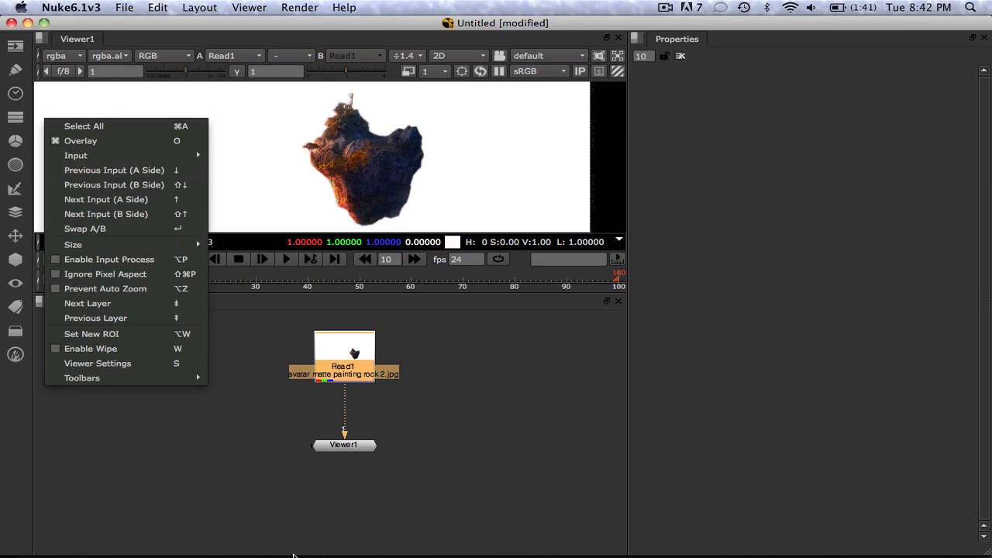
left_click(277, 509)
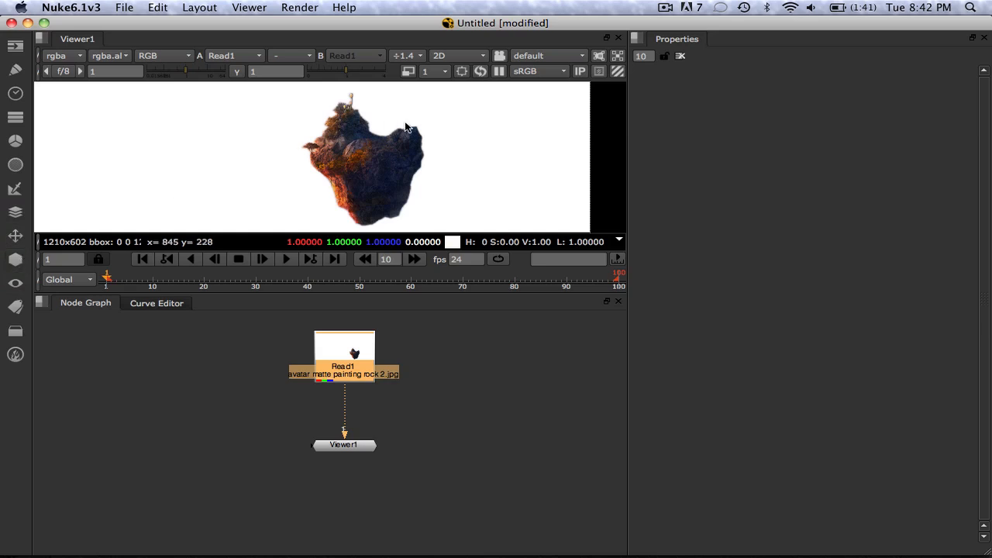
left_click(15, 261)
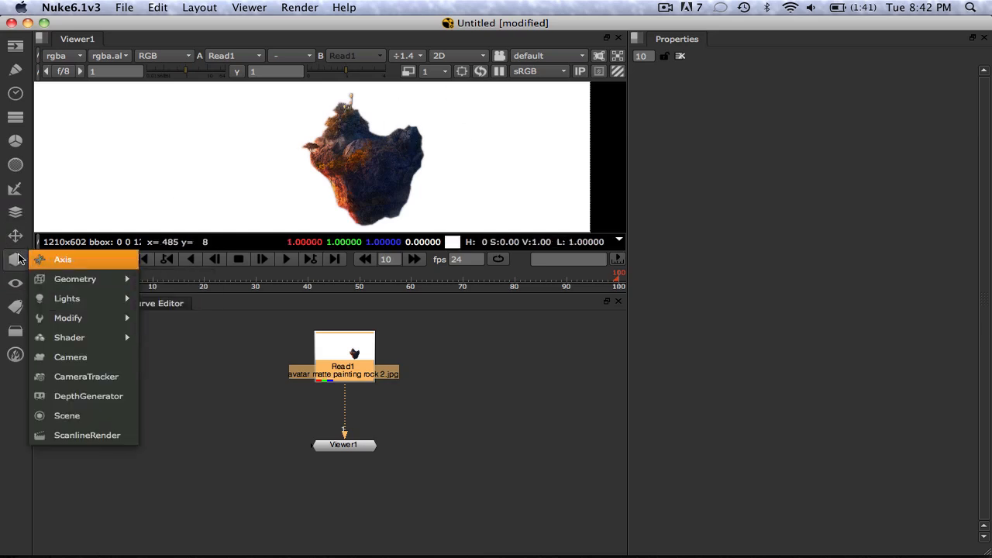
mouse_move(93, 298)
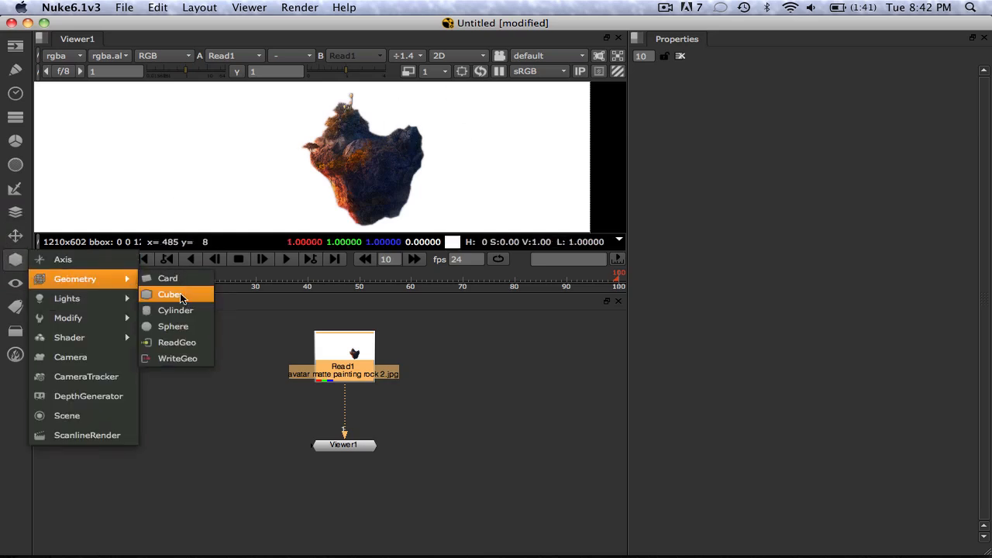
left_click(281, 381)
right_click(283, 392)
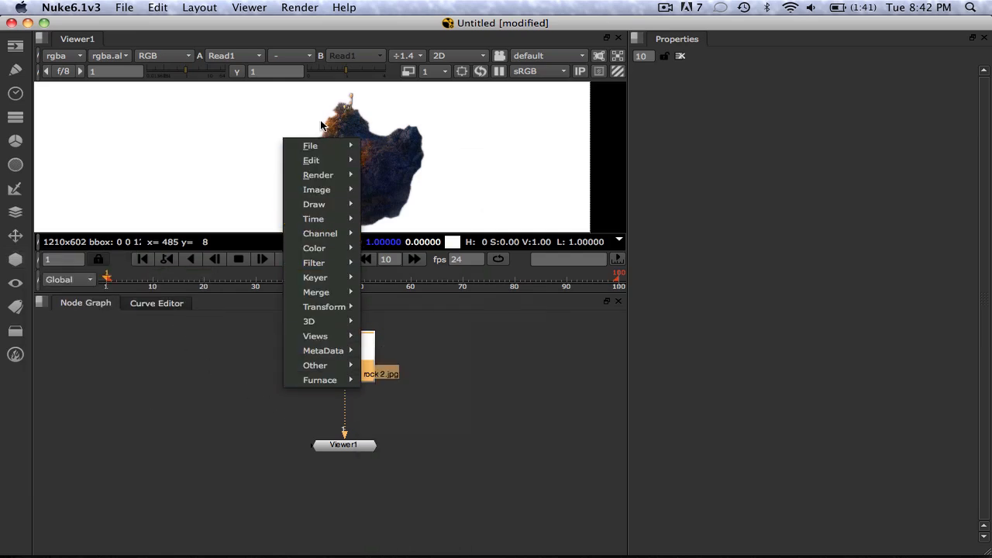
left_click(260, 448)
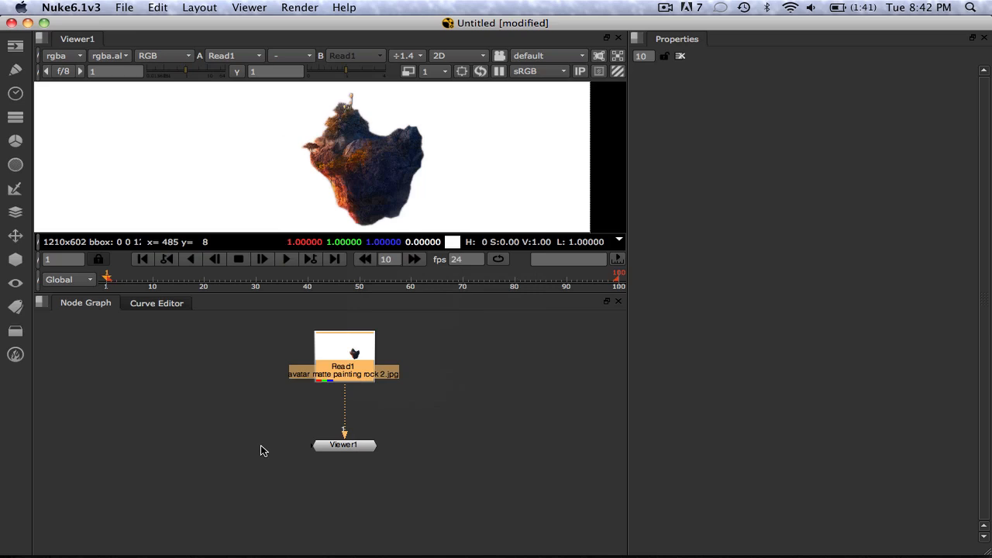
Insert a Card3D node between Read1 and Viewer1 and lower the card to translate y -0.08
key("Tab")
type("card")
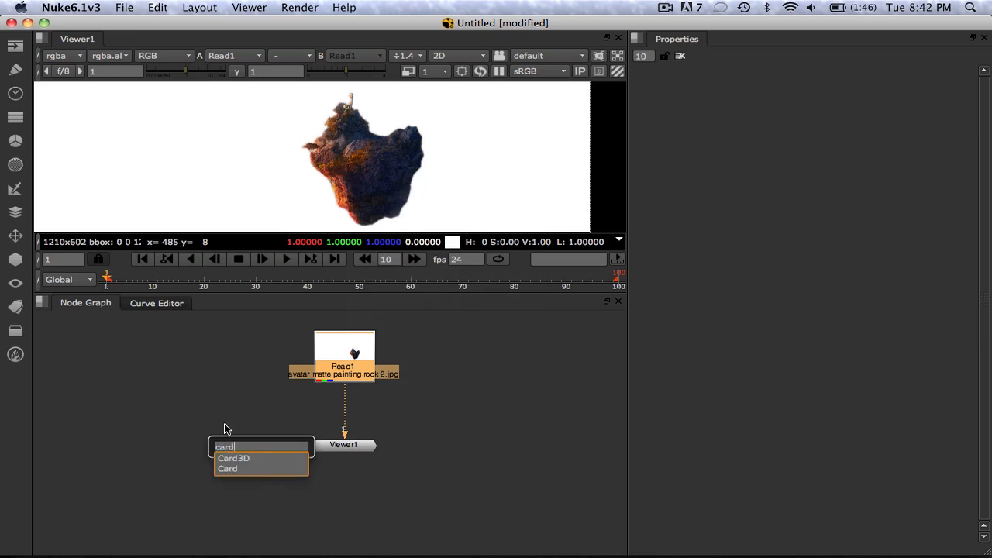
left_click(255, 457)
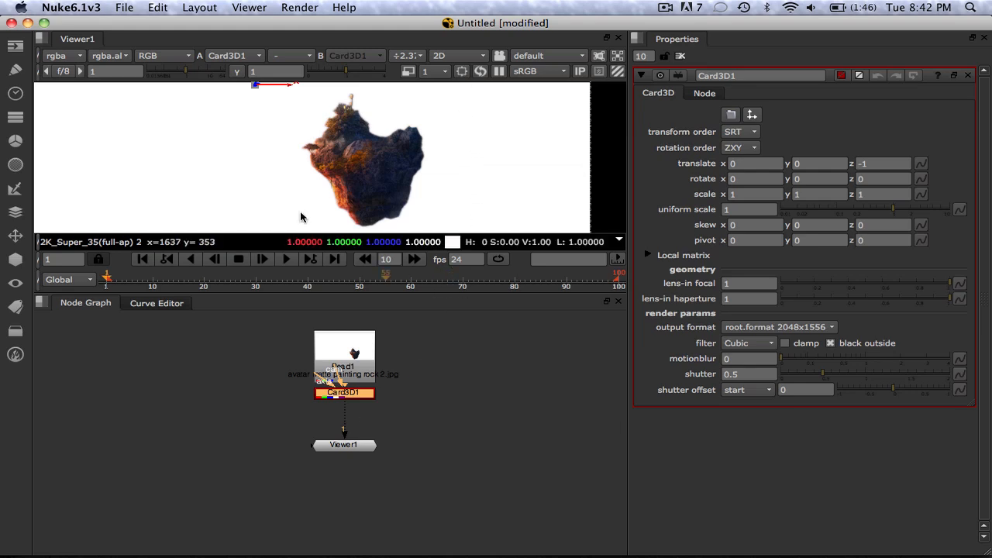
scroll(296, 133, "up", 2)
scroll(296, 133, "down", 4)
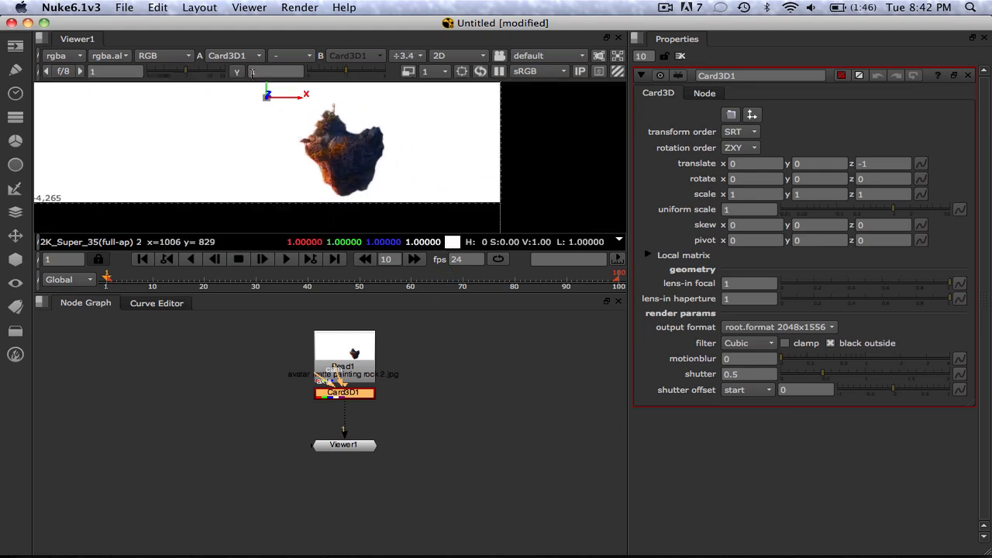
left_click_drag(267, 90, 267, 130)
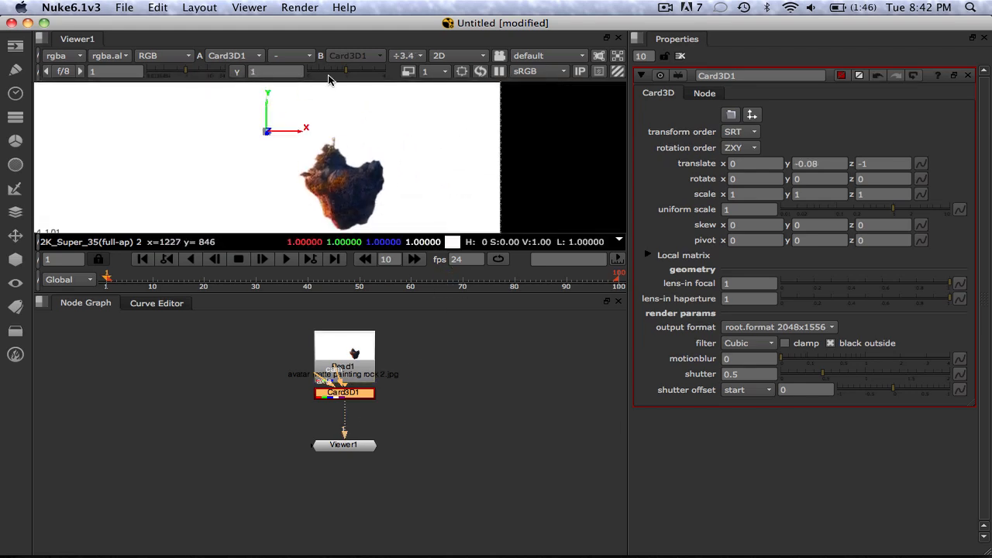
View the rock card at an angle in the 3D viewer, and undo and redo the Card3D node
key("Tab")
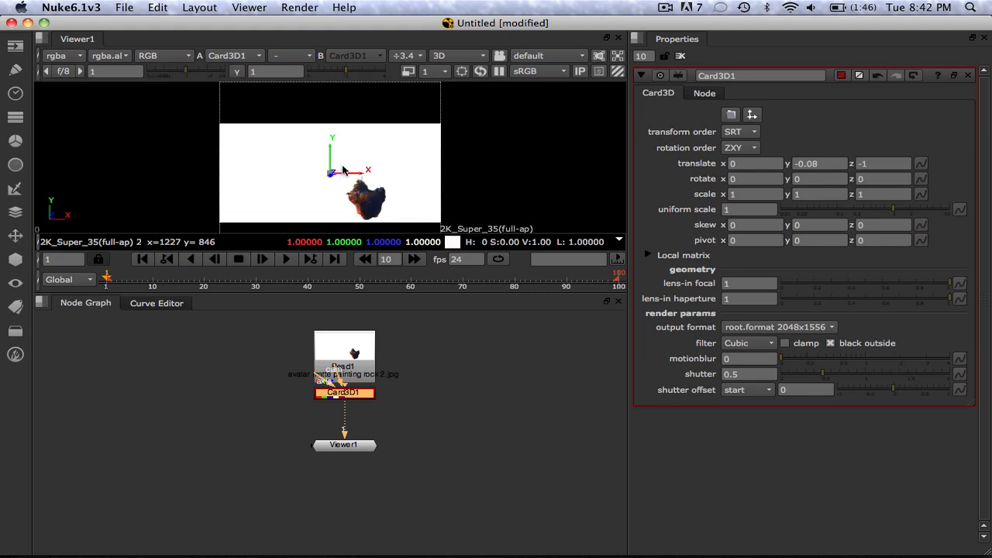
left_click_drag(343, 170, 522, 129)
key("super+z")
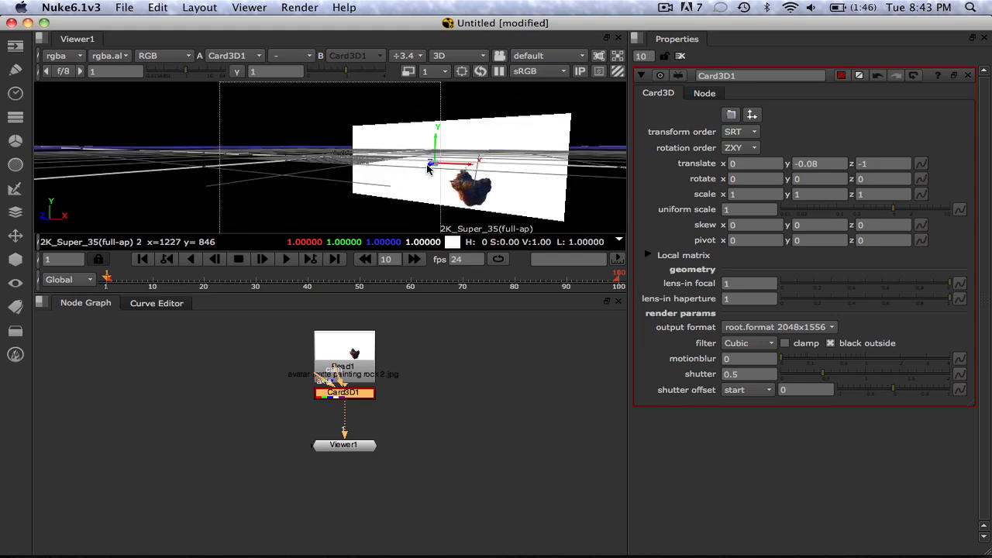
key("super+z")
key("super+z")
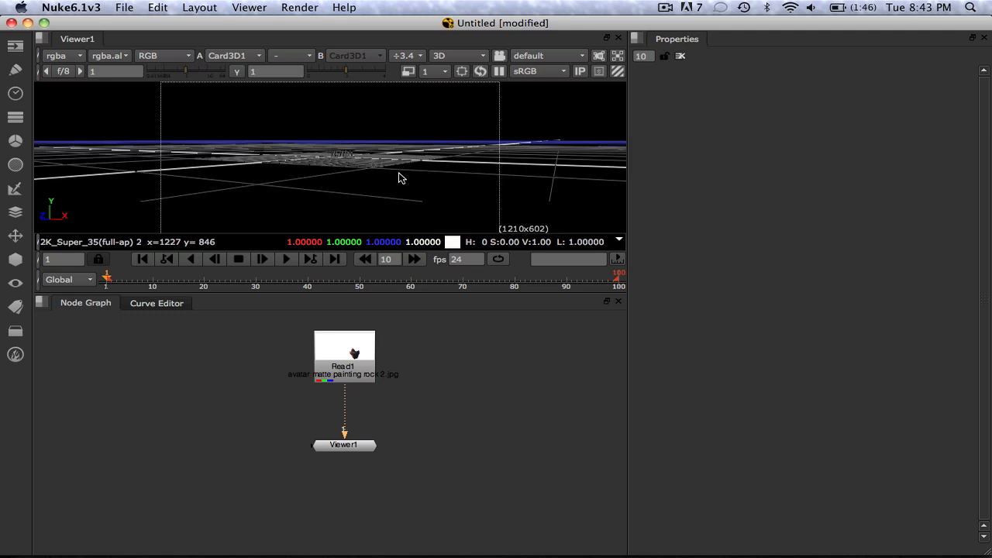
key("super+y")
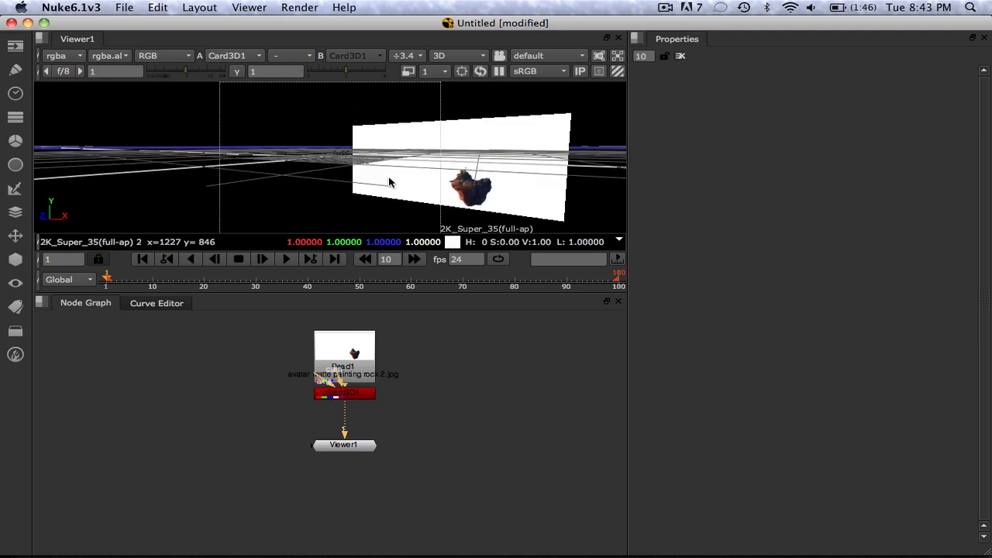
Orbit back to face the card straight on, return the viewer to 2D and look over the rock
scroll(382, 169, "up", 4)
left_click_drag(372, 169, 500, 170, "super")
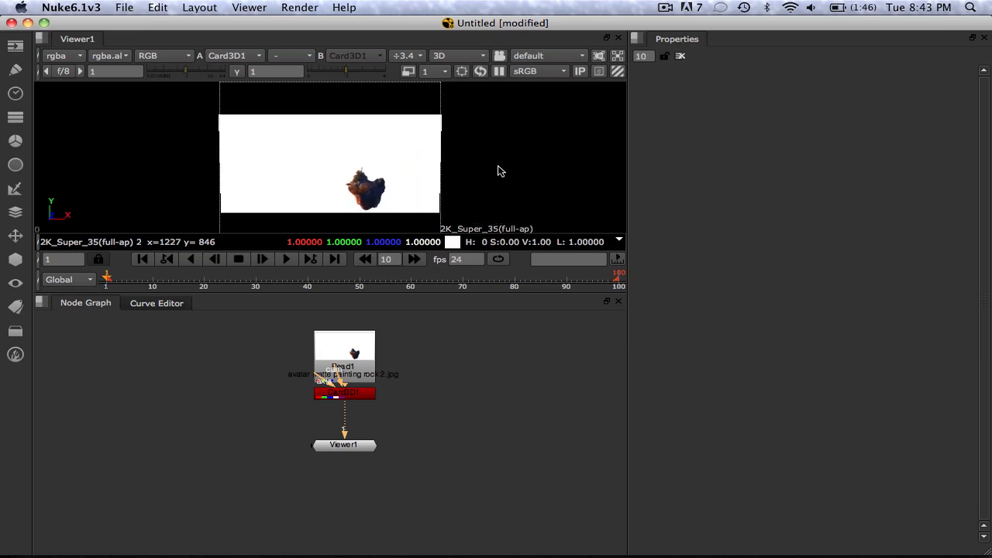
left_click(461, 56)
left_click(457, 59)
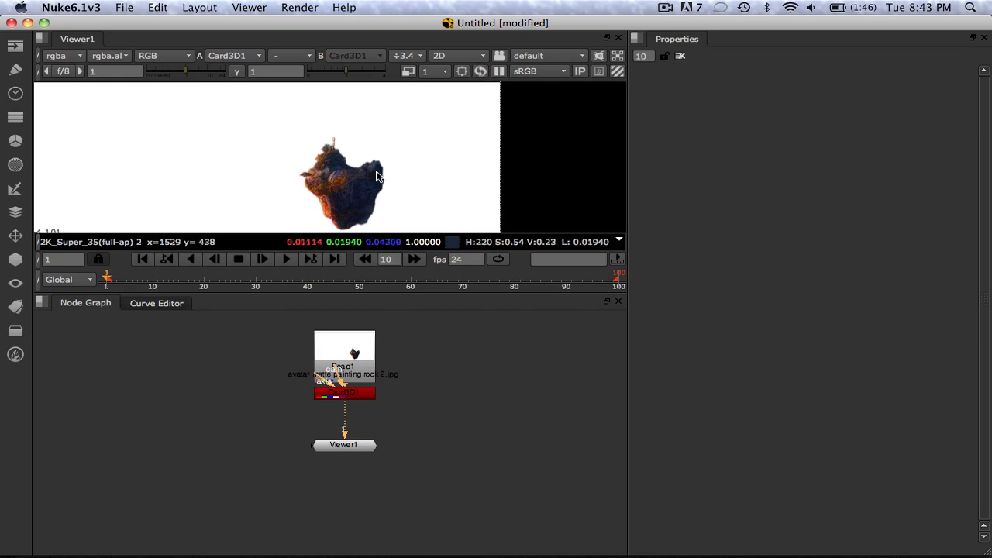
scroll(73, 140, "up", 1)
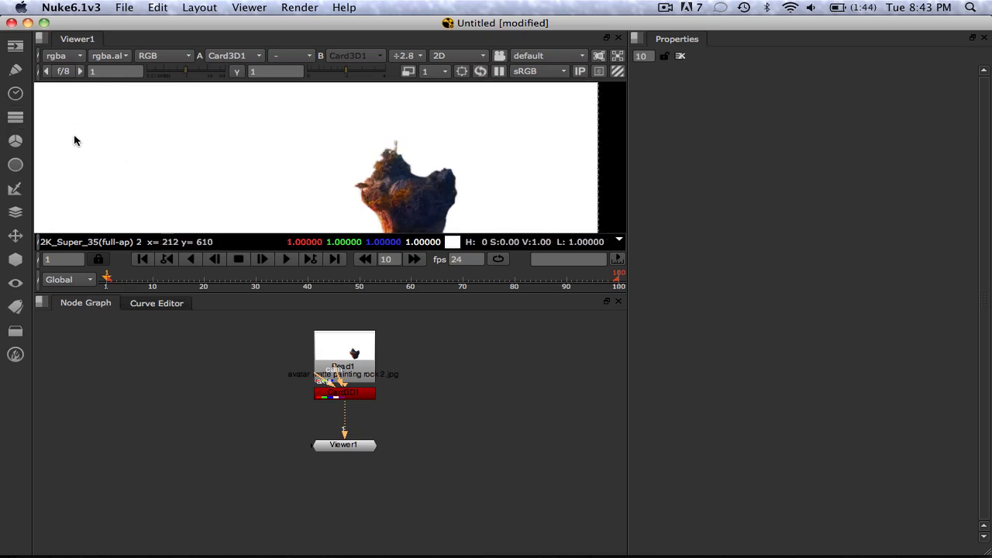
scroll(36, 142, "down", 2)
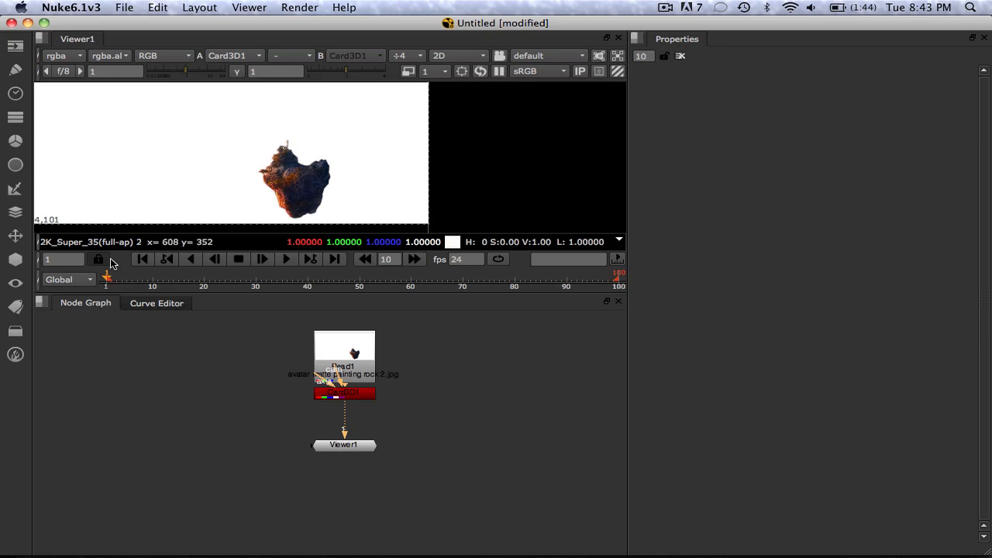
Add a Roto node and insert it between Card3D1 and Viewer1
key("Tab")
type("roto")
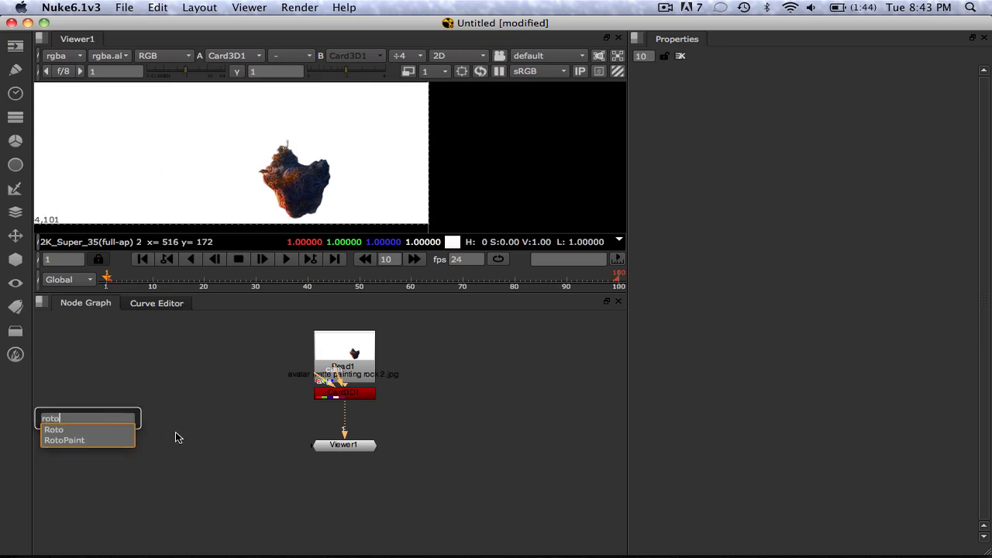
left_click(56, 432)
left_click_drag(280, 391, 499, 404)
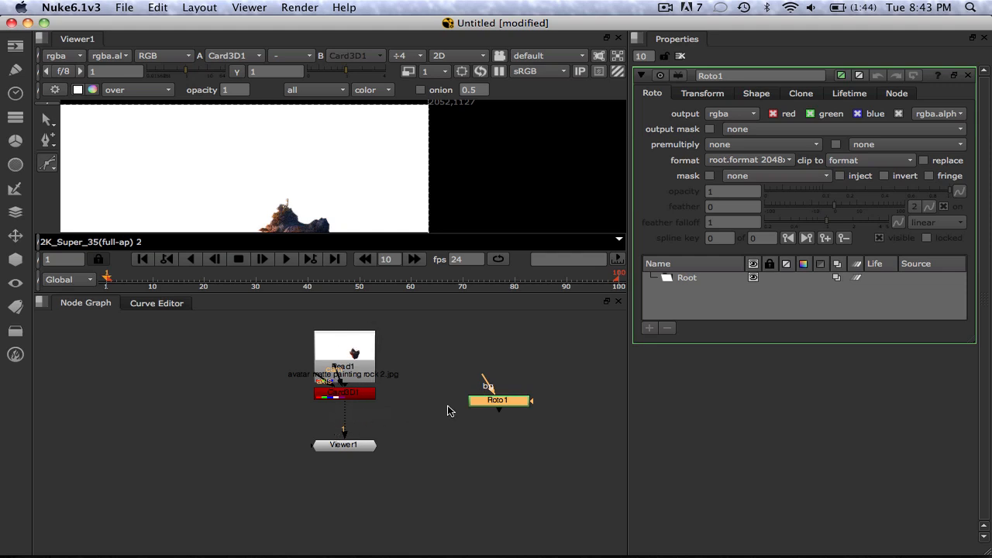
left_click_drag(528, 403, 274, 414)
mouse_move(356, 417)
left_mouse_down()
mouse_move(328, 437)
mouse_move(362, 422)
left_mouse_up()
Pull Card3D1 out of the chain, connect Roto1 directly below Read1, and reinsert Card3D1 between Roto1 and Viewer1
left_click_drag(279, 418, 407, 396)
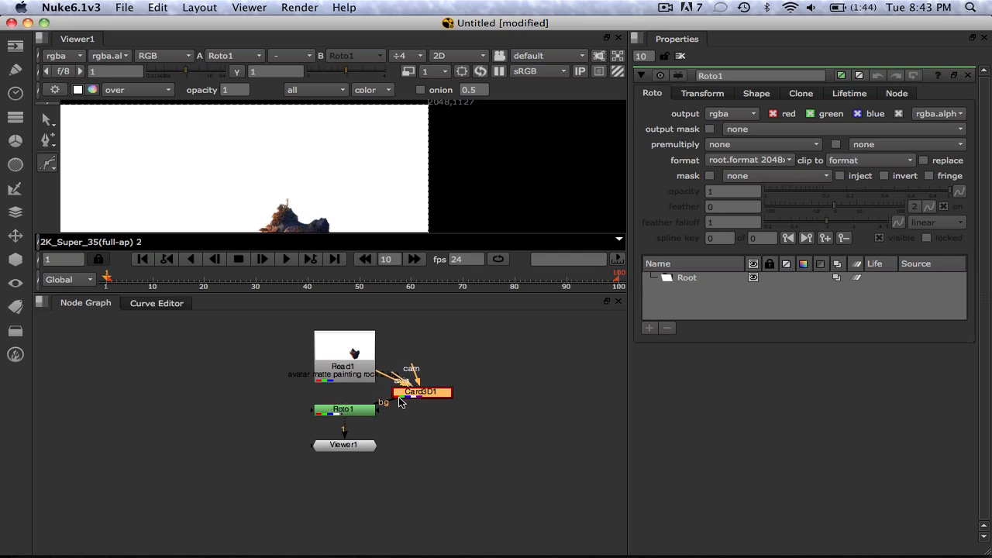
left_click_drag(426, 396, 435, 459)
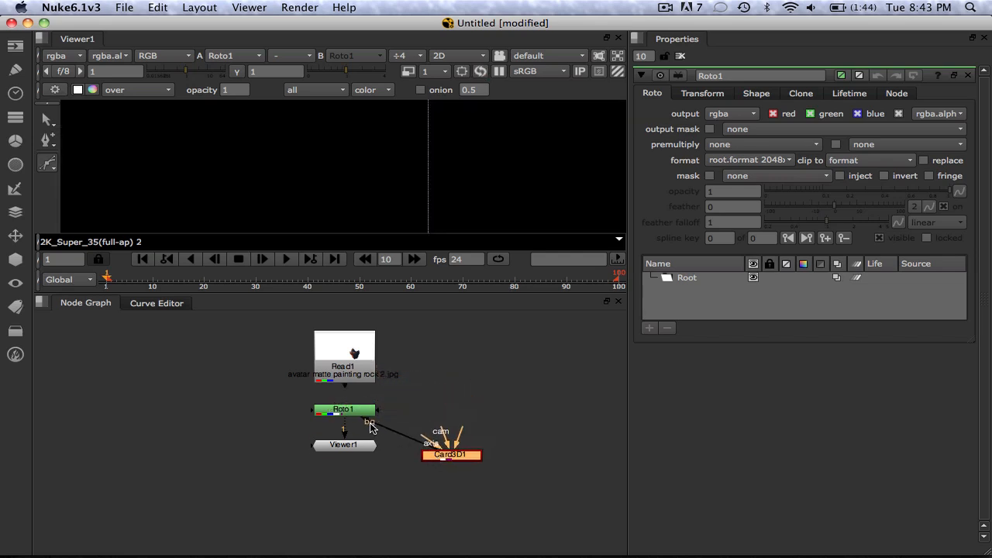
left_click_drag(334, 400, 355, 400)
left_click_drag(449, 455, 366, 413)
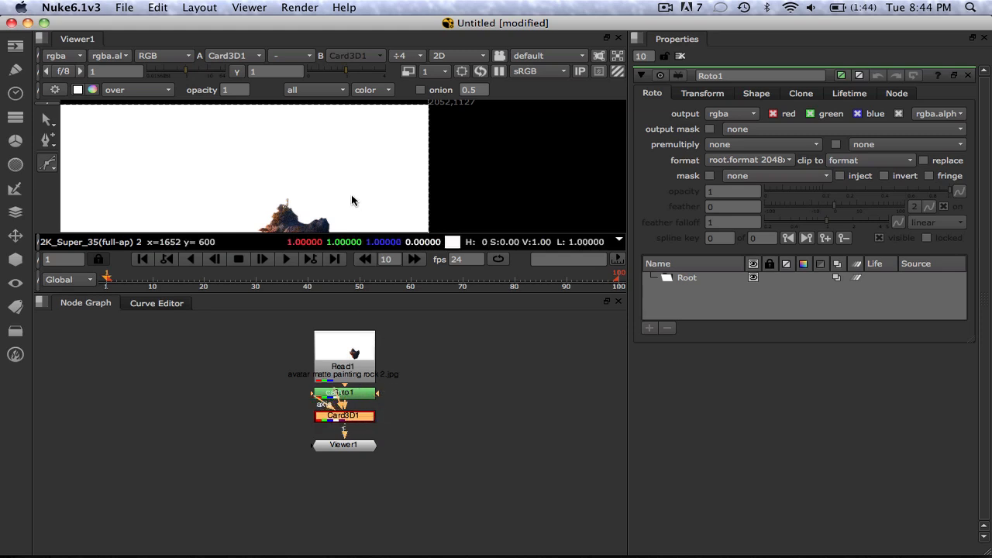
Start a Bezier roto shape with two points along the orange-lit lower left edge of the rock
middle_click_drag(349, 191, 381, 133)
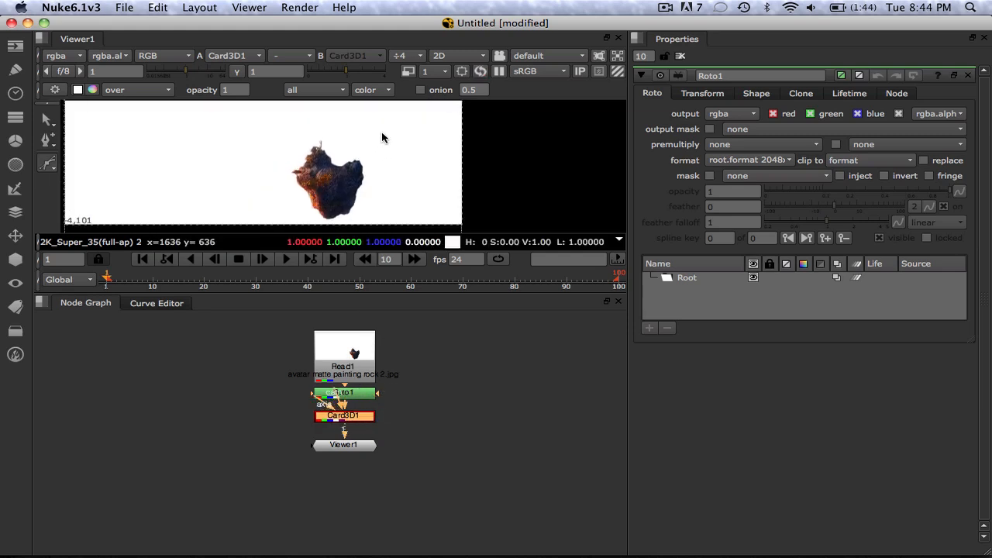
scroll(330, 180, "up", 2)
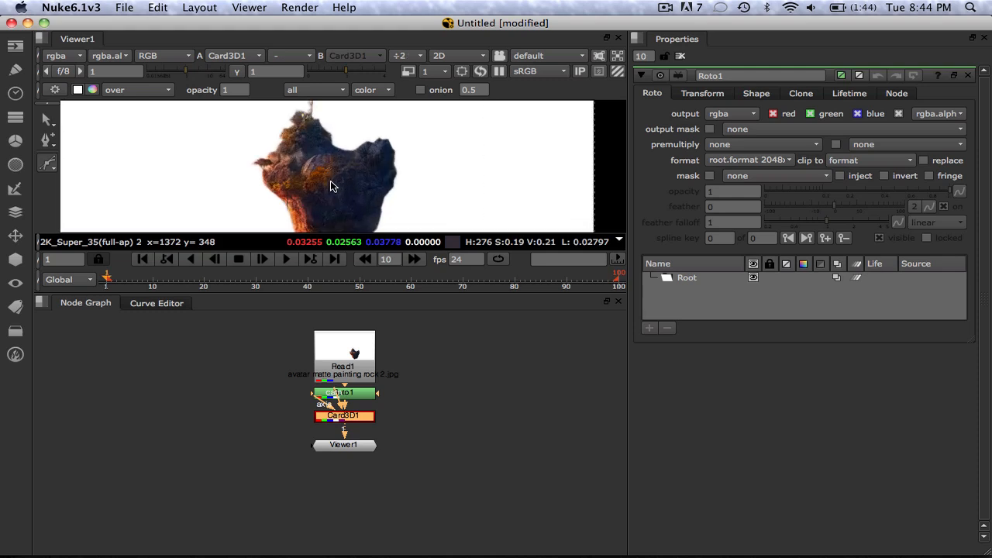
scroll(327, 187, "up", 4)
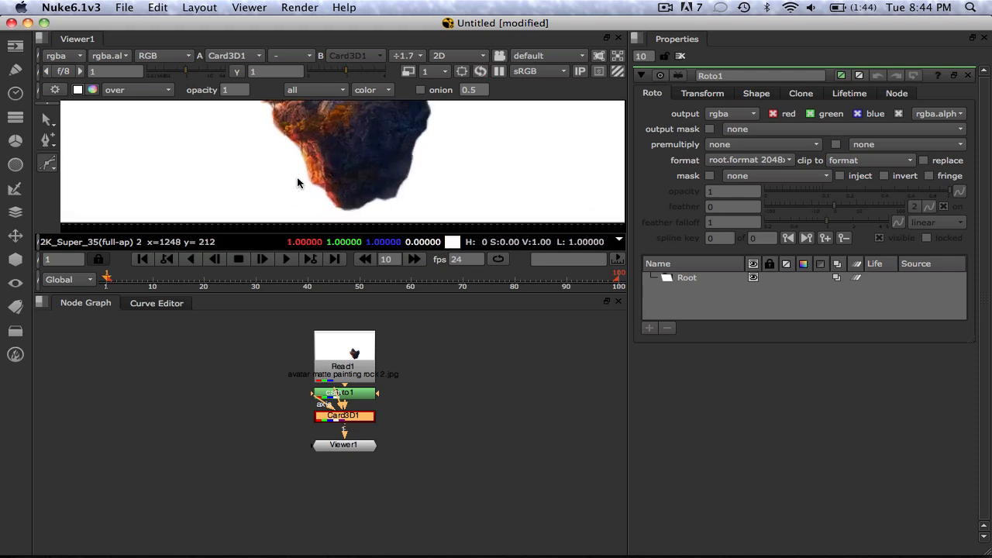
left_click(321, 186)
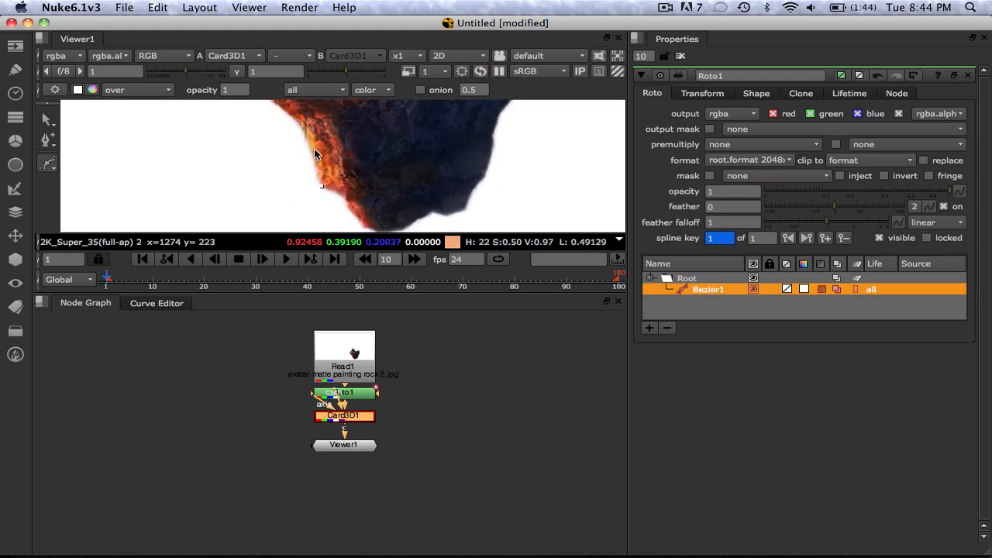
left_click(302, 129)
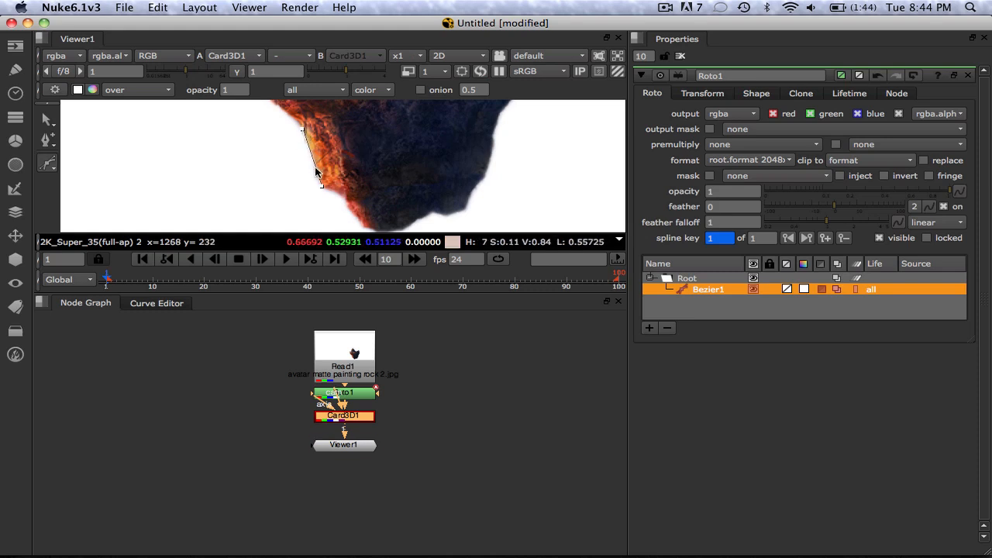
scroll(296, 160, "up", 4)
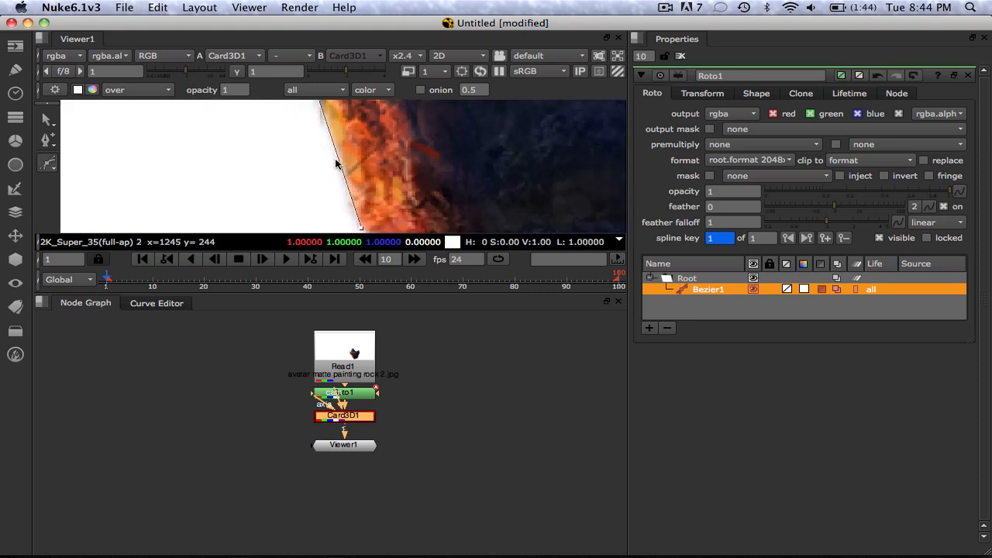
scroll(338, 142, "down", 4)
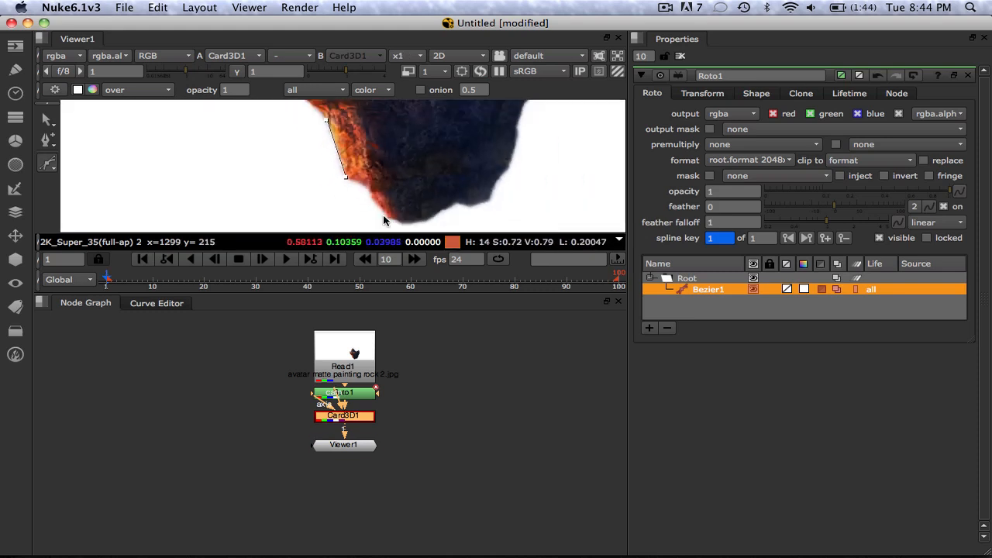
left_click(319, 107)
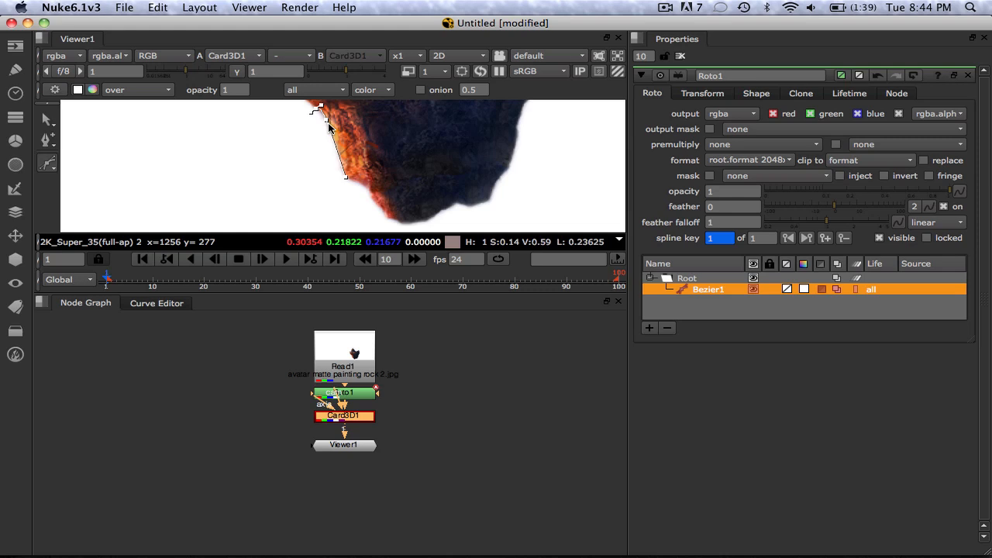
scroll(330, 124, "down", 1)
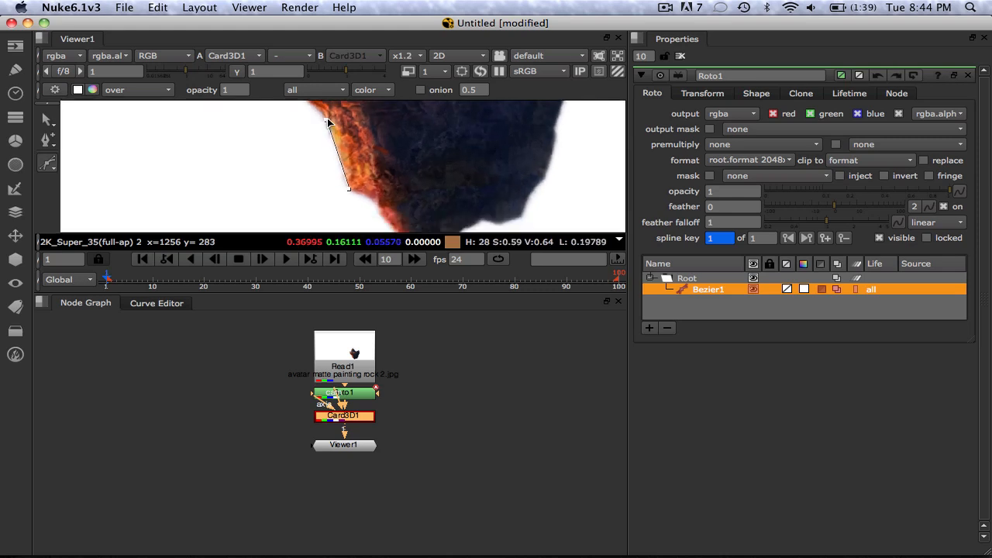
scroll(335, 165, "up", 2)
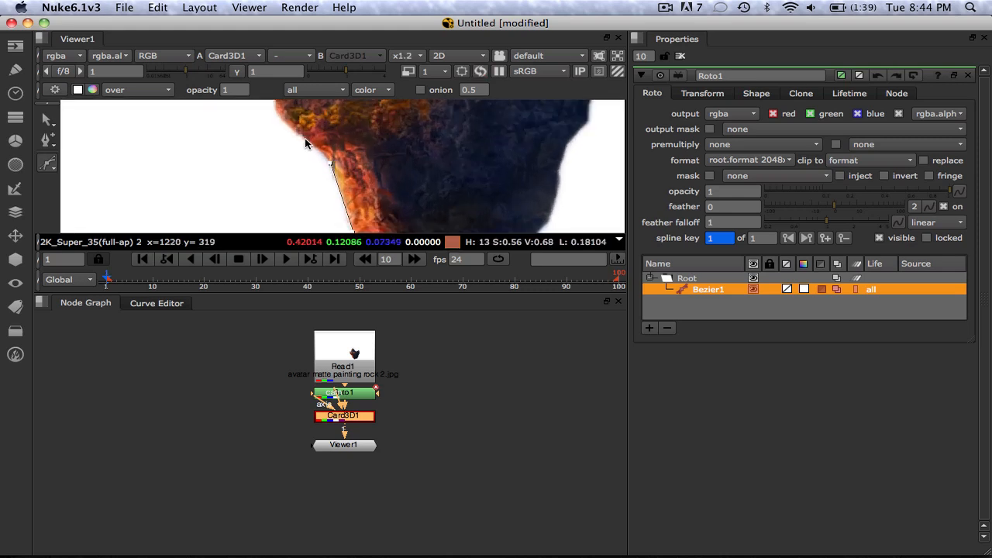
left_click(313, 145)
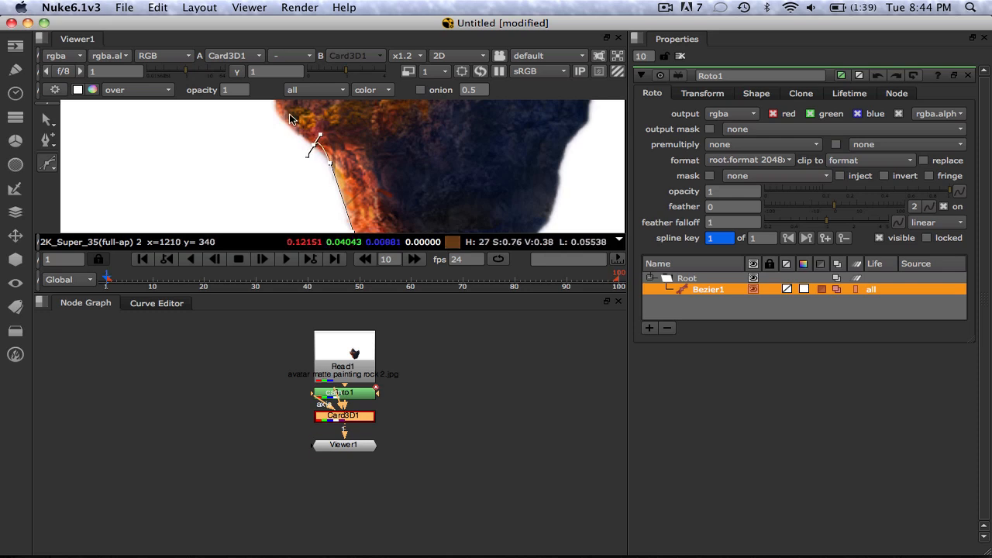
left_click(290, 124)
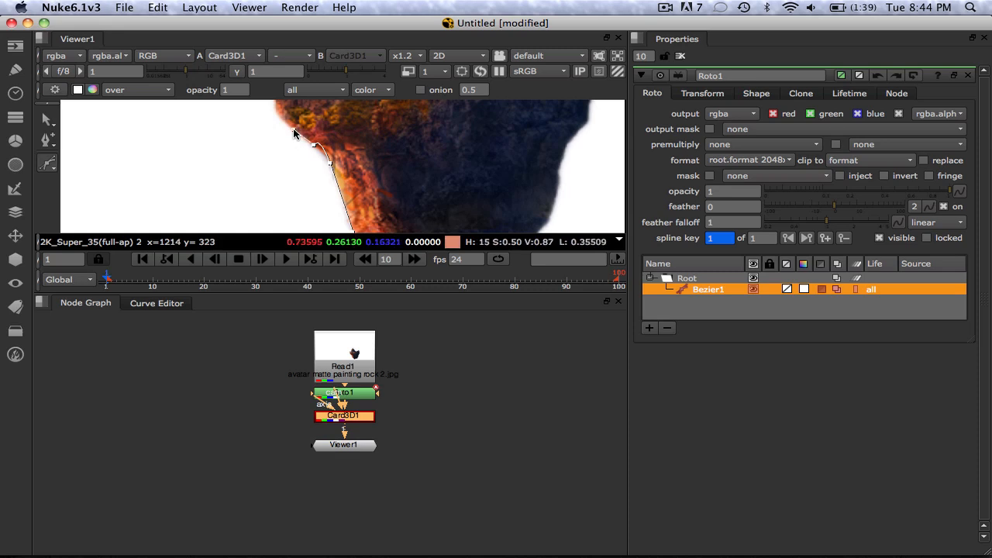
left_click_drag(293, 128, 317, 128)
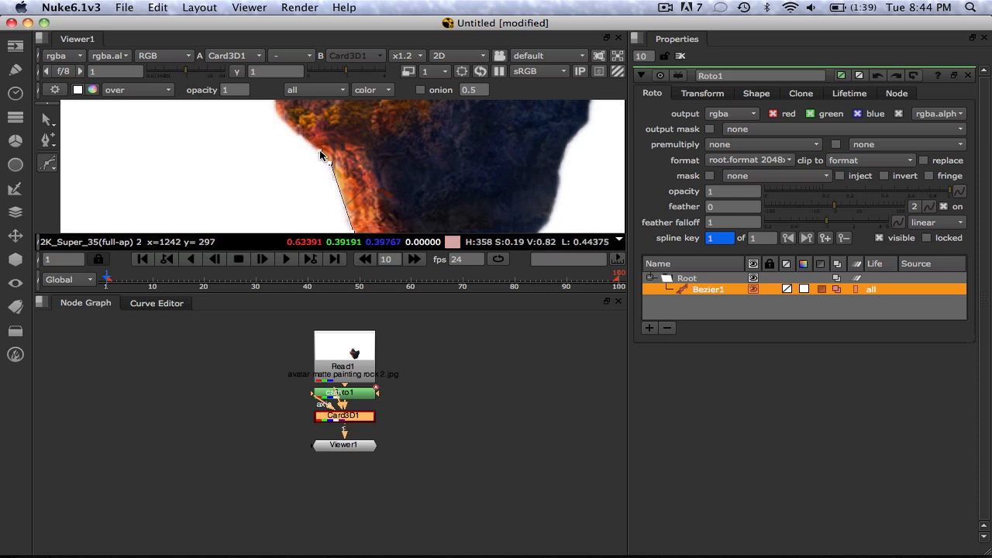
Extend the Bezier shape up the rock's lower left edge to the orange foliage below the overhanging tree
left_click(321, 152)
middle_click_drag(294, 142, 312, 206)
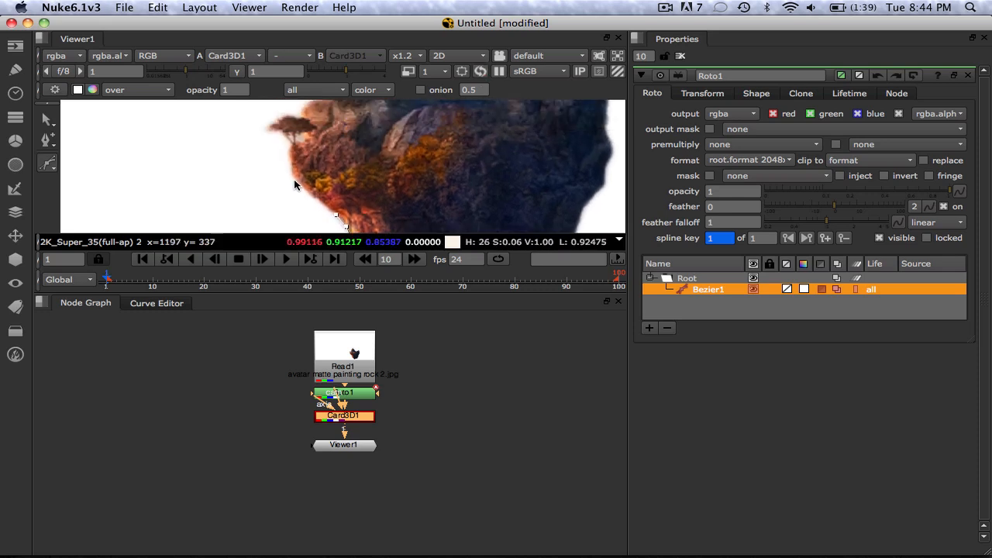
left_click(294, 176)
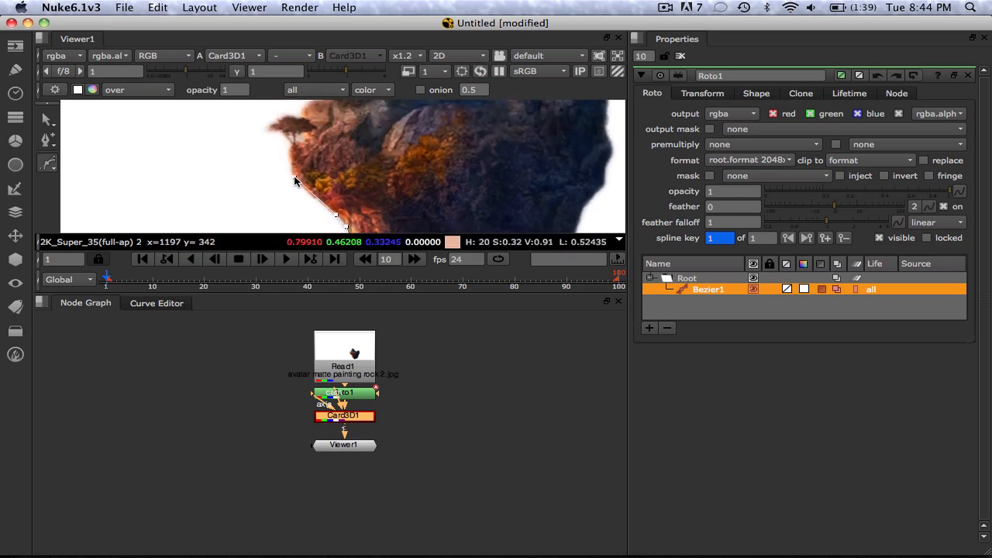
Trace around the small tree overhanging the rock's left side, from its underside and outer tip across its crown
left_click(283, 134)
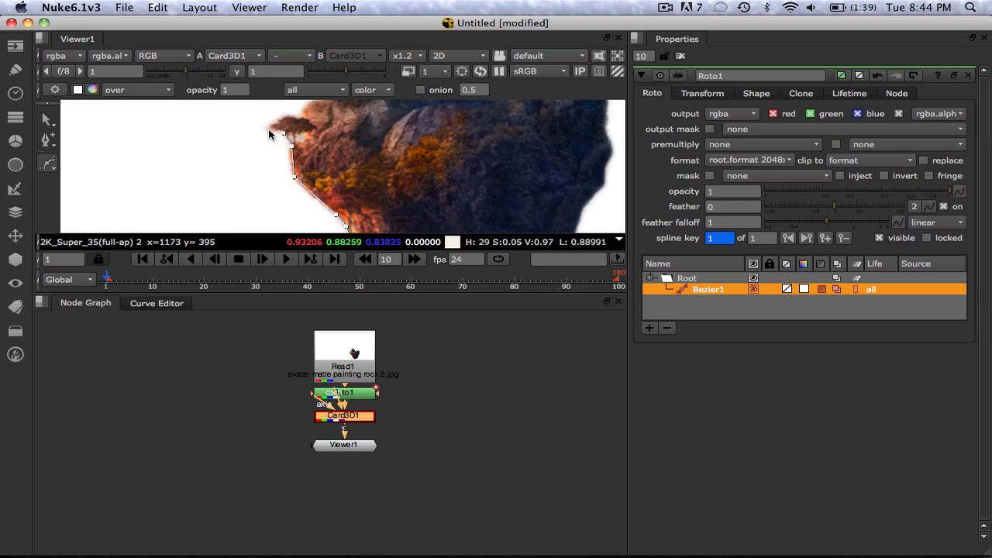
left_click(267, 131)
left_click(277, 123)
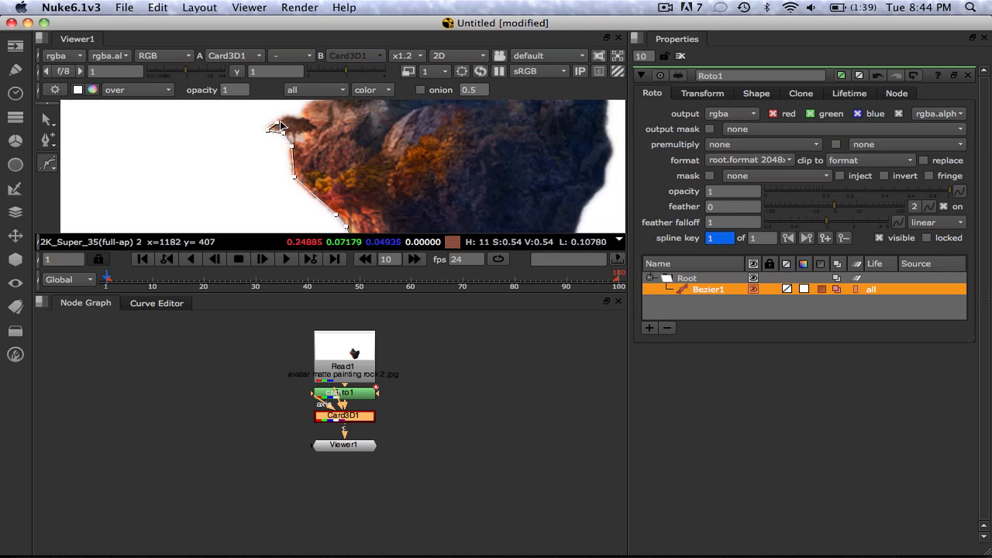
left_click(288, 118)
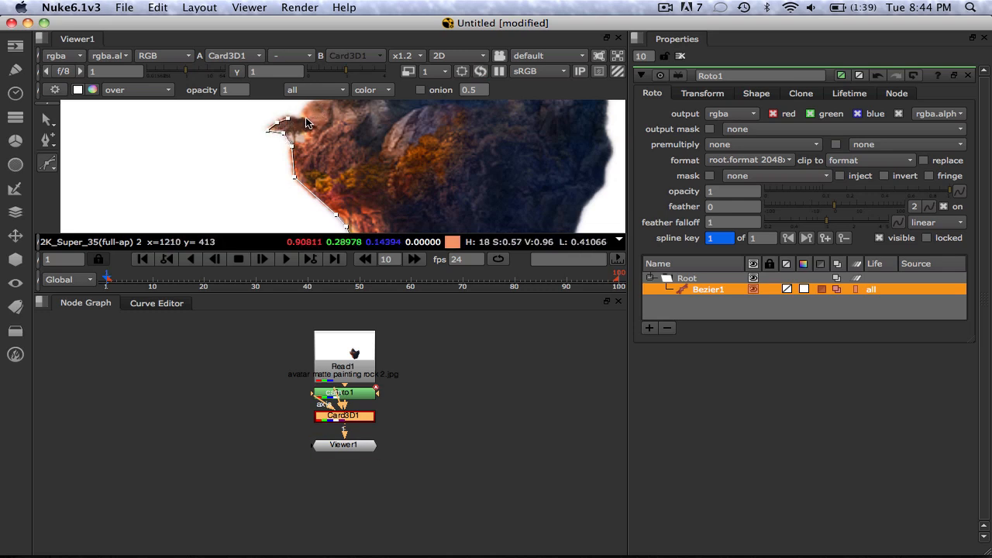
left_click(306, 118)
Continue the roto outline from the overhanging tree up the pale rock slope towards the upper foliage
middle_click_drag(354, 164, 355, 207)
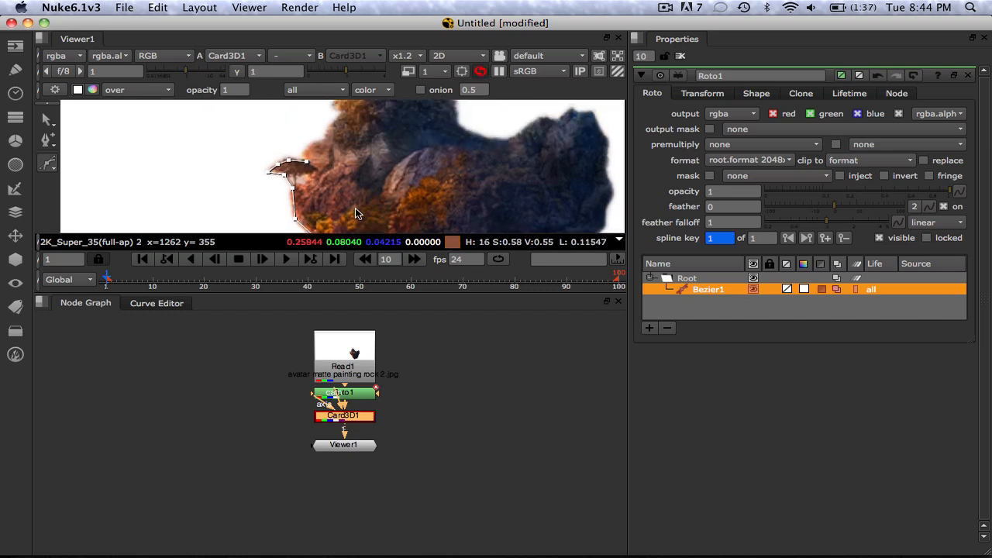
left_click(308, 148)
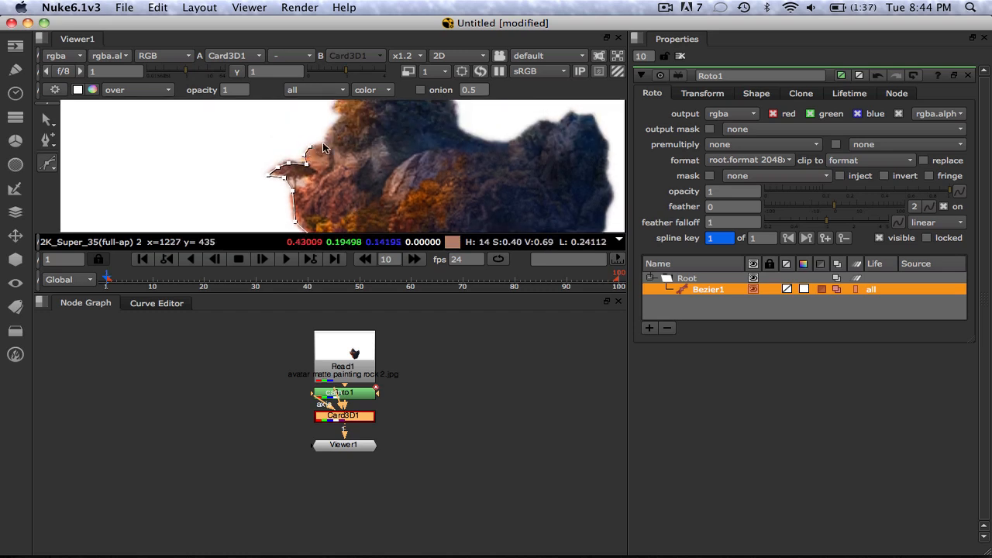
left_click(328, 135)
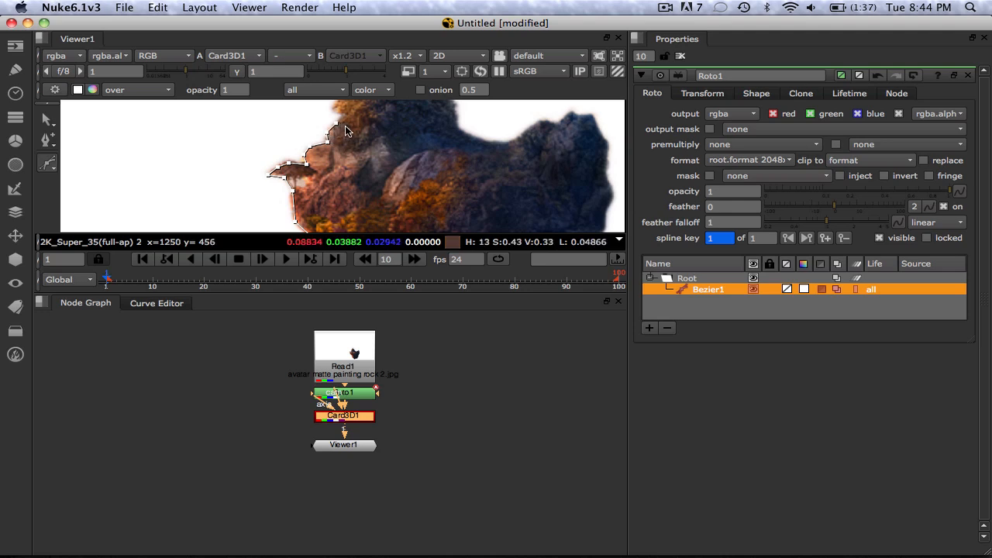
Trace the left edge of the orange foliage clump near the top of the rock with closely spaced roto points
middle_click_drag(337, 125, 327, 180)
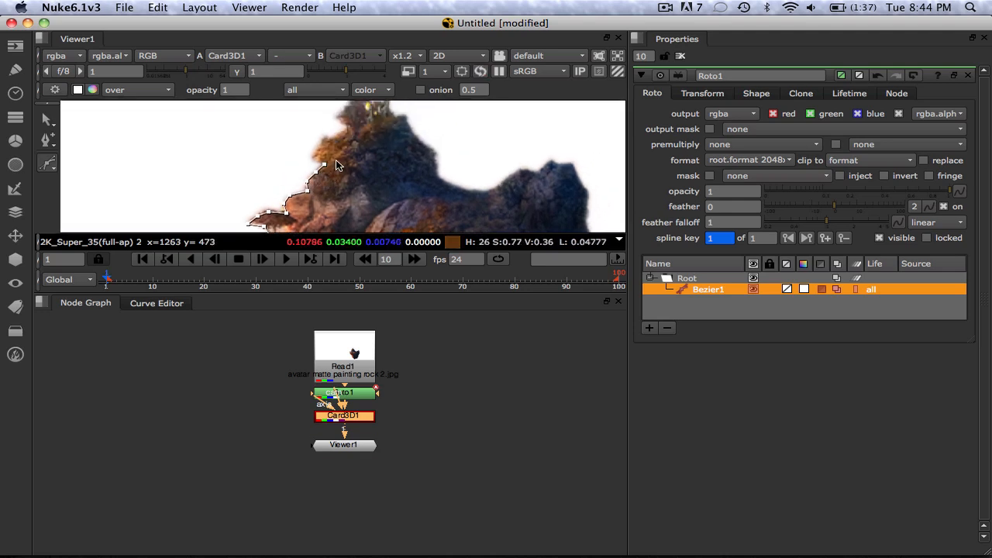
scroll(335, 159, "up", 1)
scroll(335, 158, "up", 3)
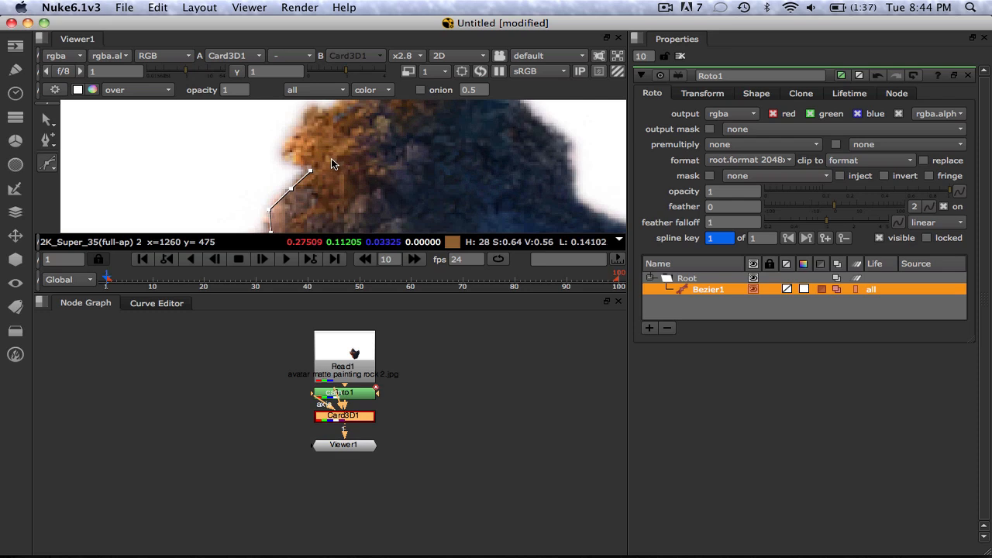
left_click(288, 148)
left_click(296, 136)
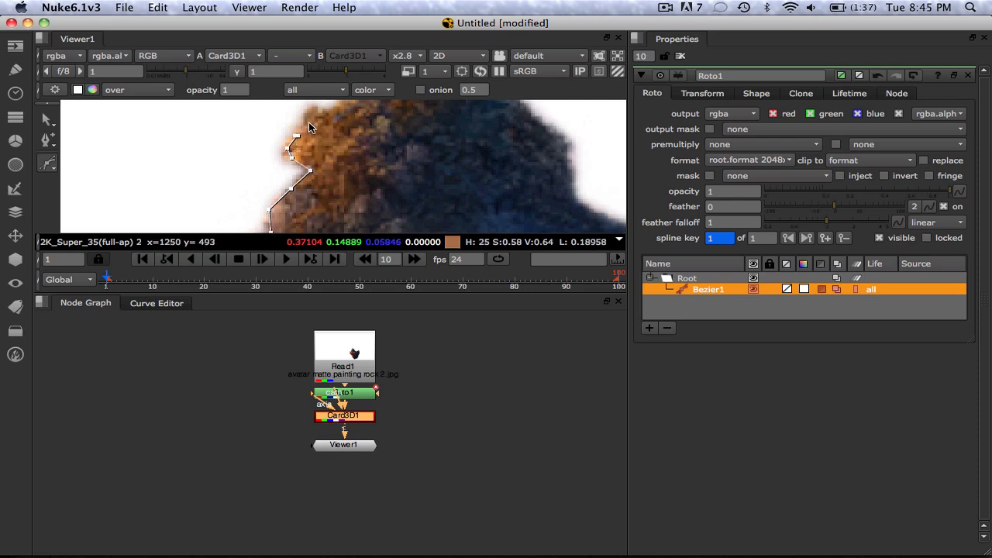
left_click(309, 120)
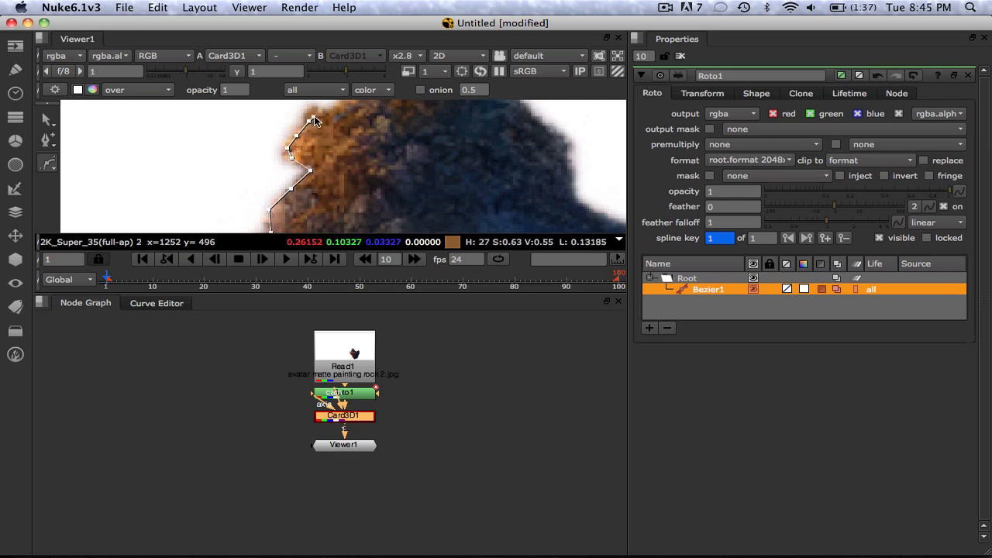
middle_click_drag(369, 125, 253, 163)
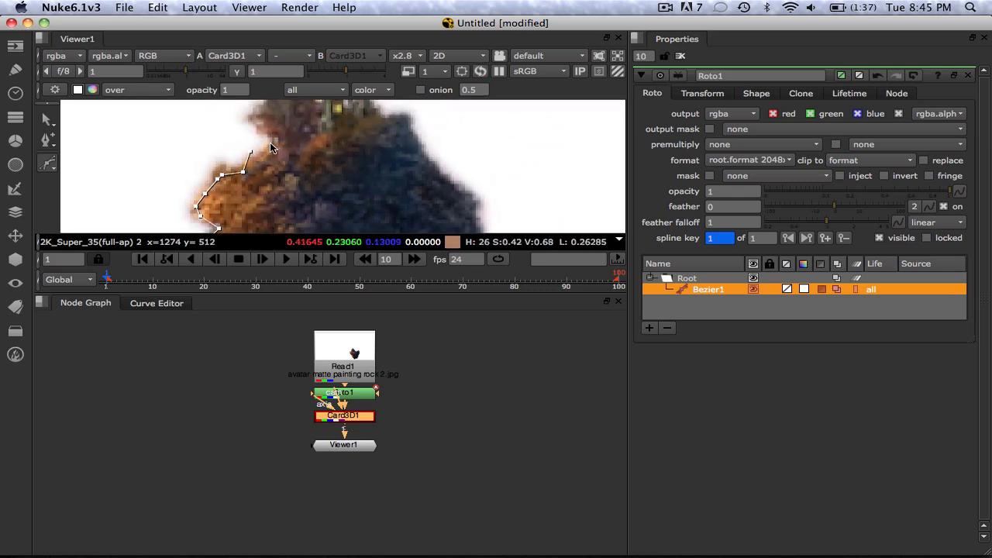
left_click(270, 143)
left_click(257, 129)
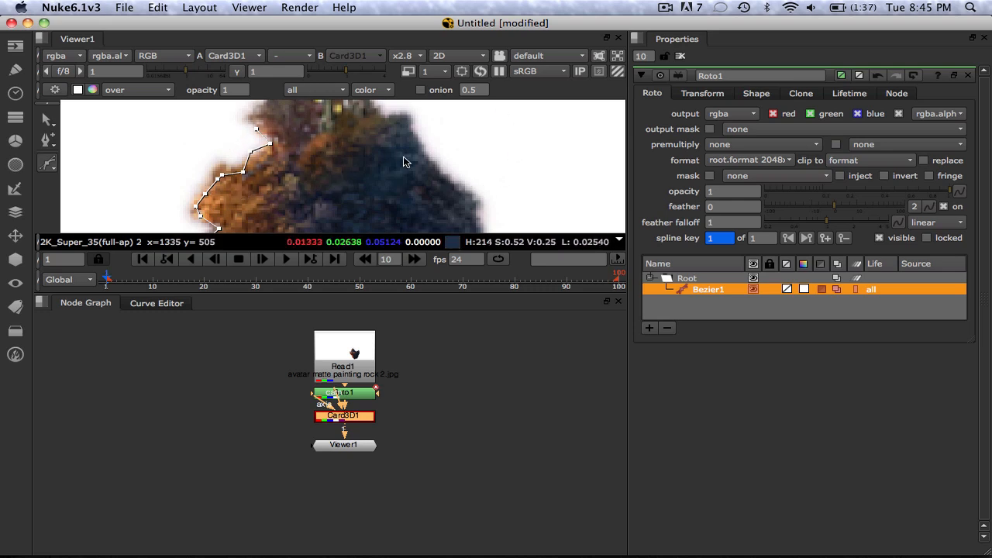
key("ctrl+z")
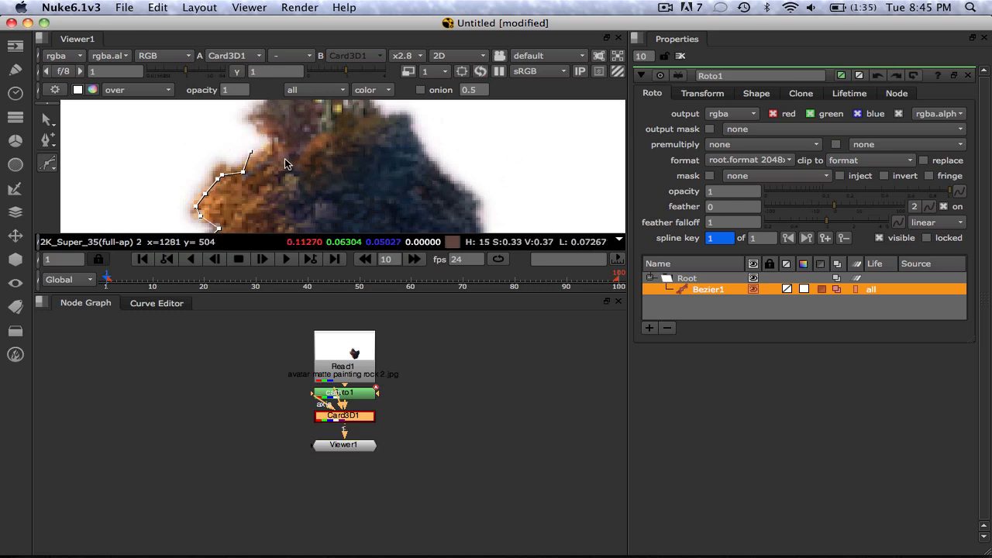
Follow the notch above the orange foliage and trace outward around the left side of the purple-brown summit clump
left_click(262, 157)
left_click(285, 146)
left_click(275, 136)
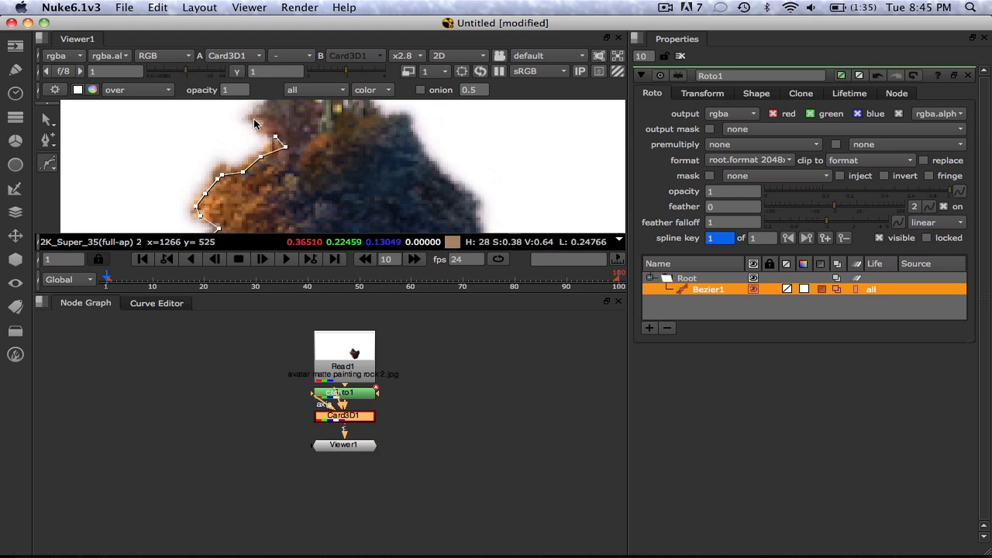
left_click(253, 120)
middle_click_drag(286, 121, 256, 164)
left_click(241, 145)
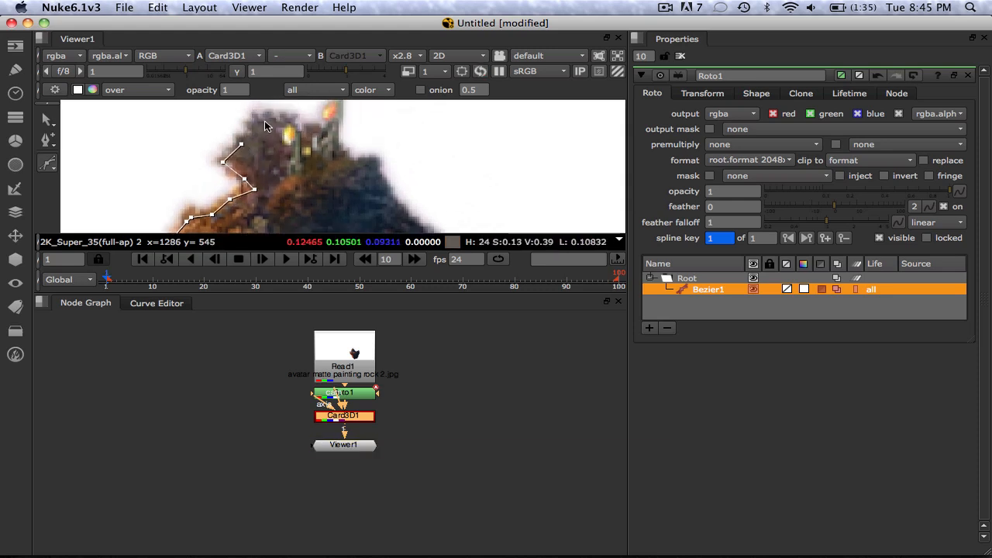
Trace across the top of the summit clump, dip down its far side, and start up the lantern pole
left_click(252, 122)
left_click(276, 121)
left_click(294, 121)
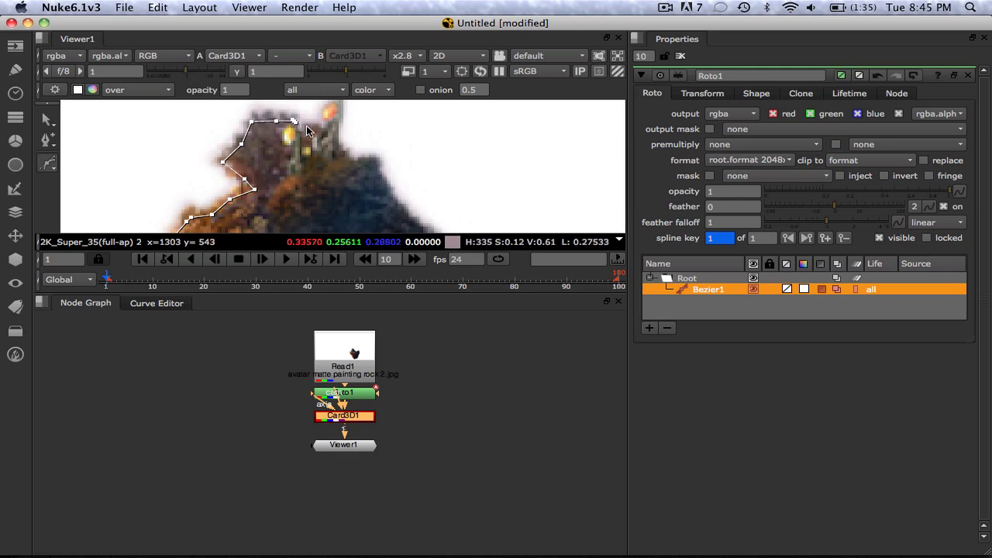
left_click(314, 128)
left_click(321, 139)
middle_click_drag(330, 132, 316, 179)
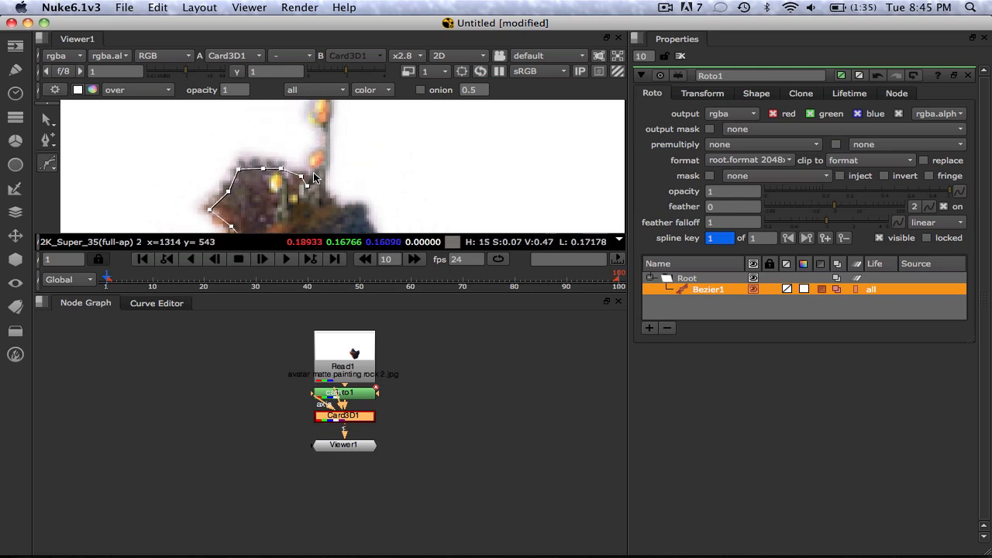
left_click(314, 169)
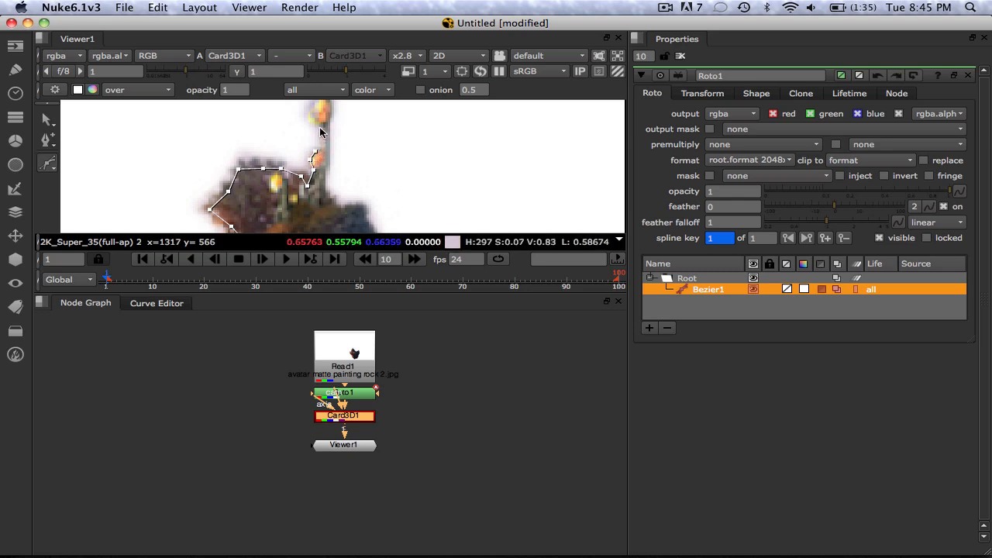
left_click(665, 8)
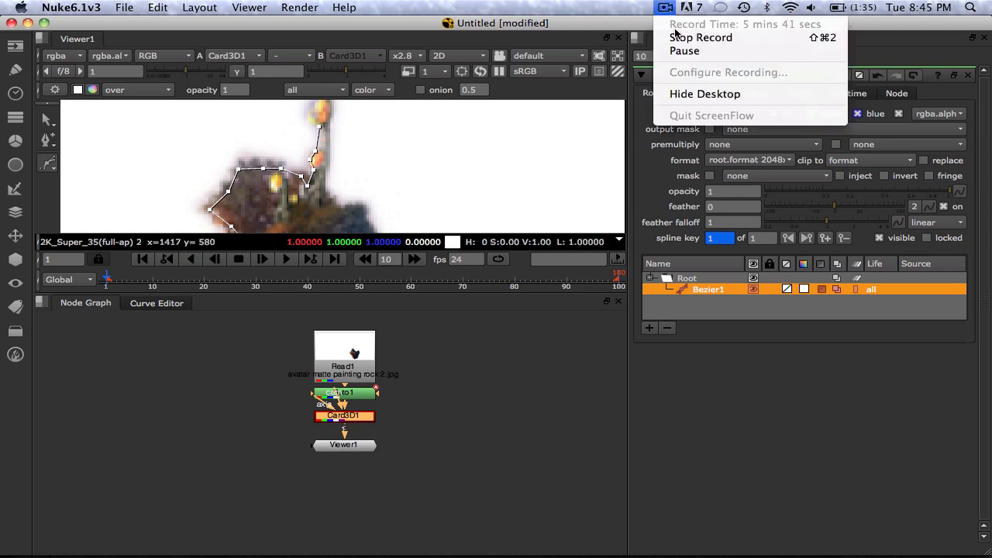
left_click(683, 52)
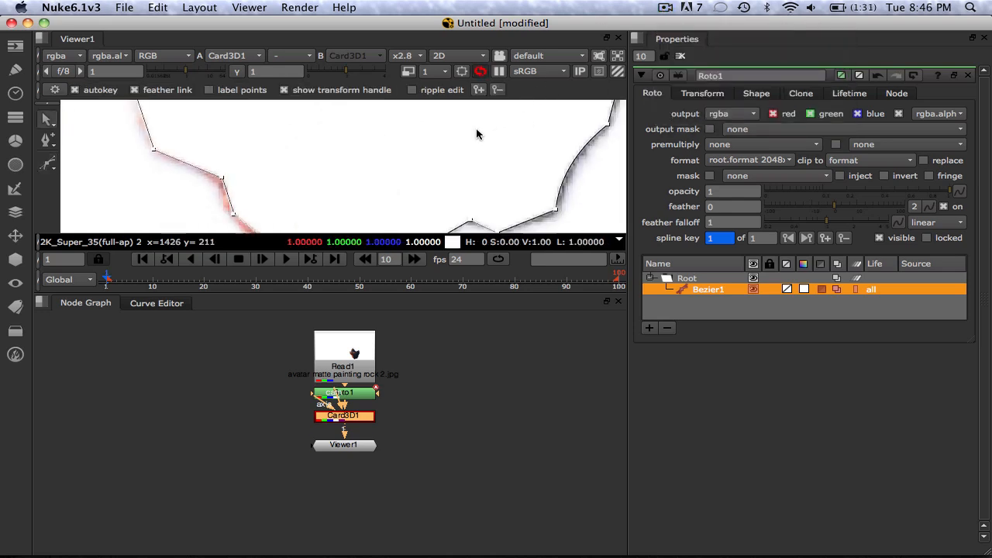
Examine the closed roto outline around the whole rock in the viewer
scroll(477, 135, "down", 5)
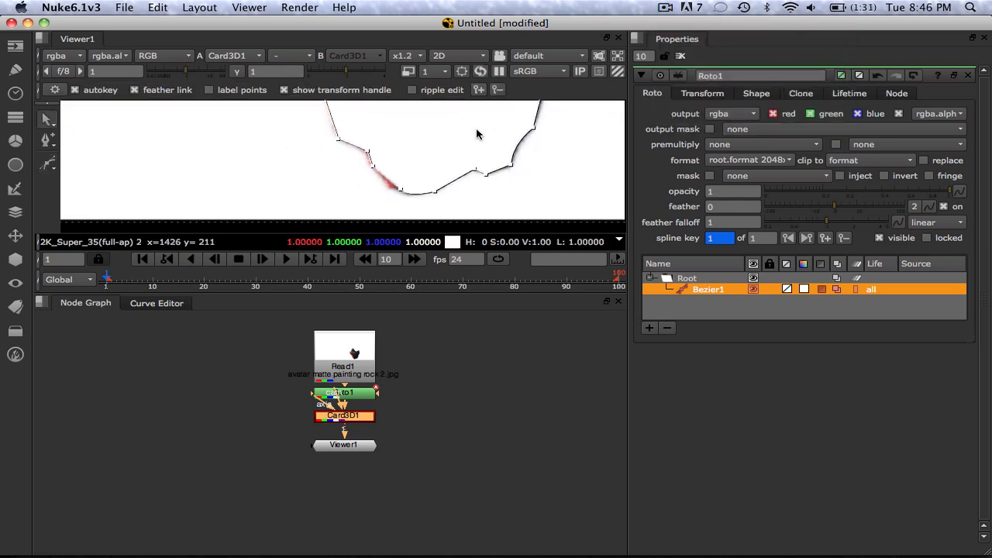
middle_click_drag(477, 126, 469, 198)
scroll(455, 136, "down", 5)
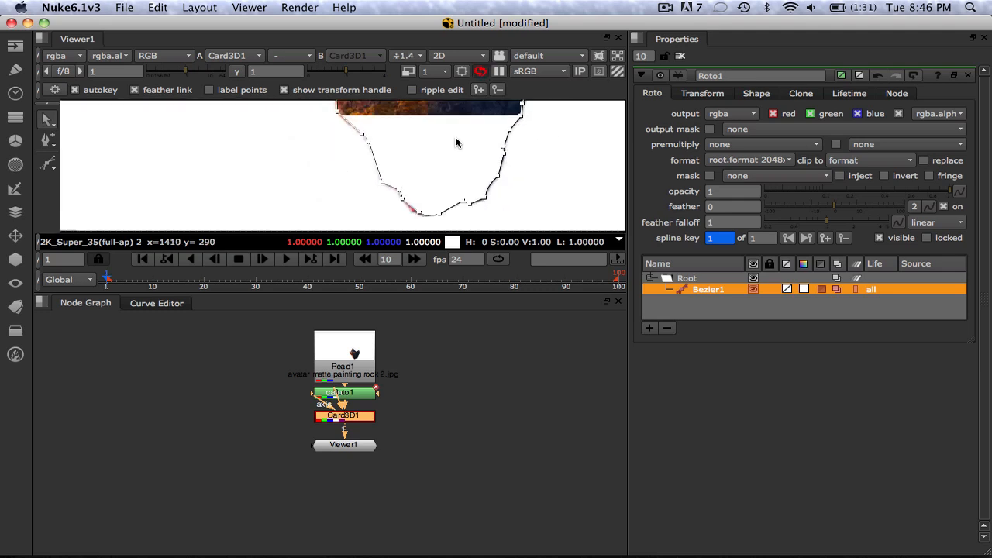
middle_click_drag(454, 129, 428, 162)
scroll(427, 122, "down", 2)
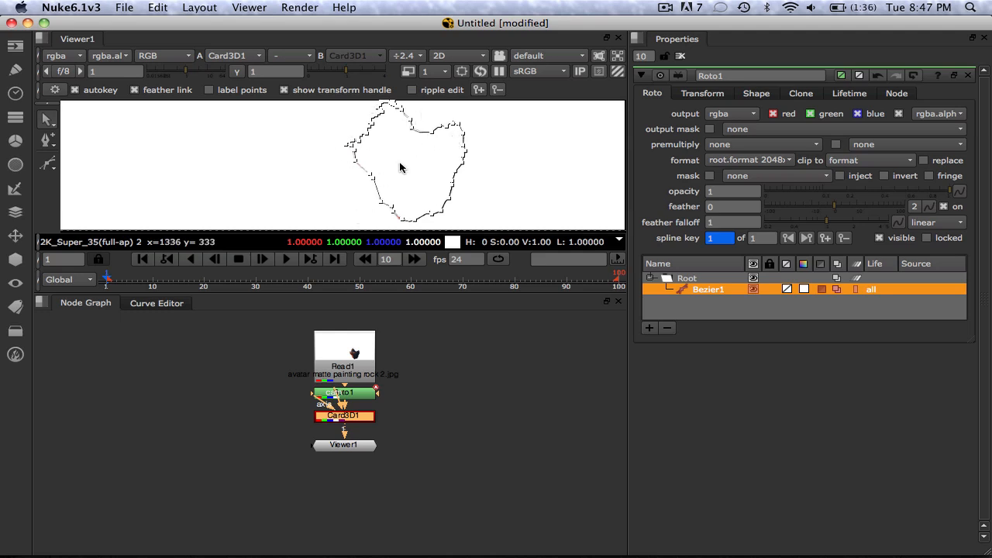
scroll(400, 167, "up", 5)
scroll(400, 167, "down", 2)
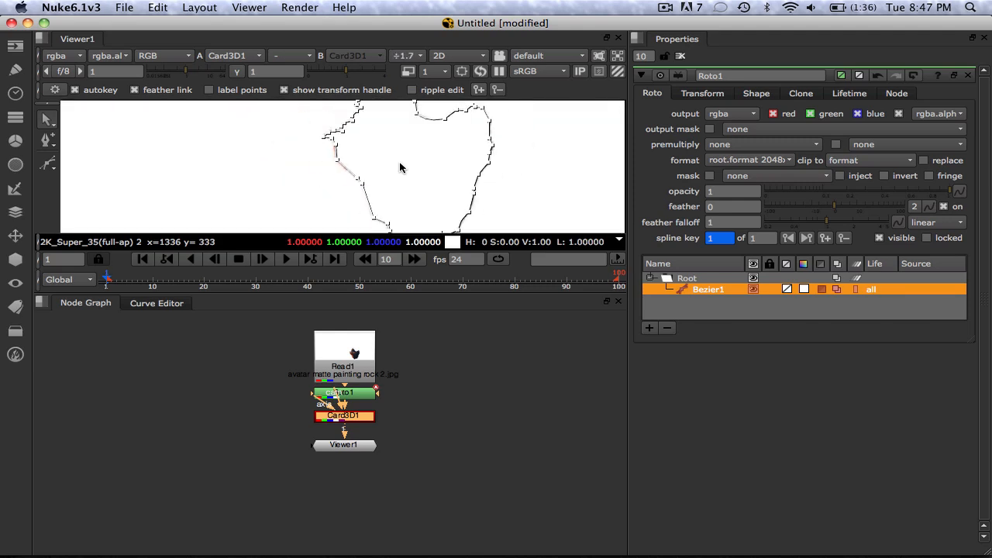
Reopen the closed roto shape and close it again on its start point at the rock's lower-left edge
key("v")
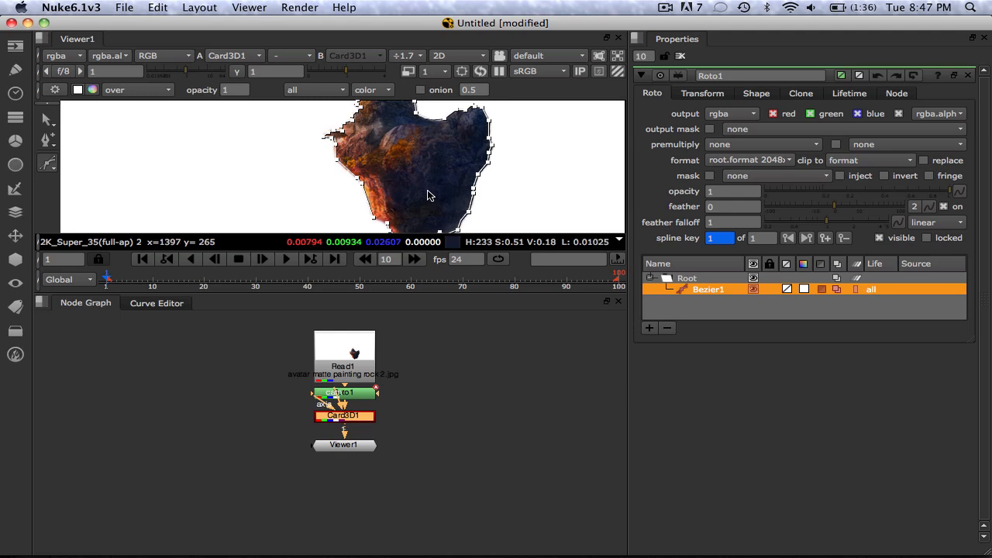
middle_click_drag(417, 194, 416, 155)
scroll(418, 155, "up", 4)
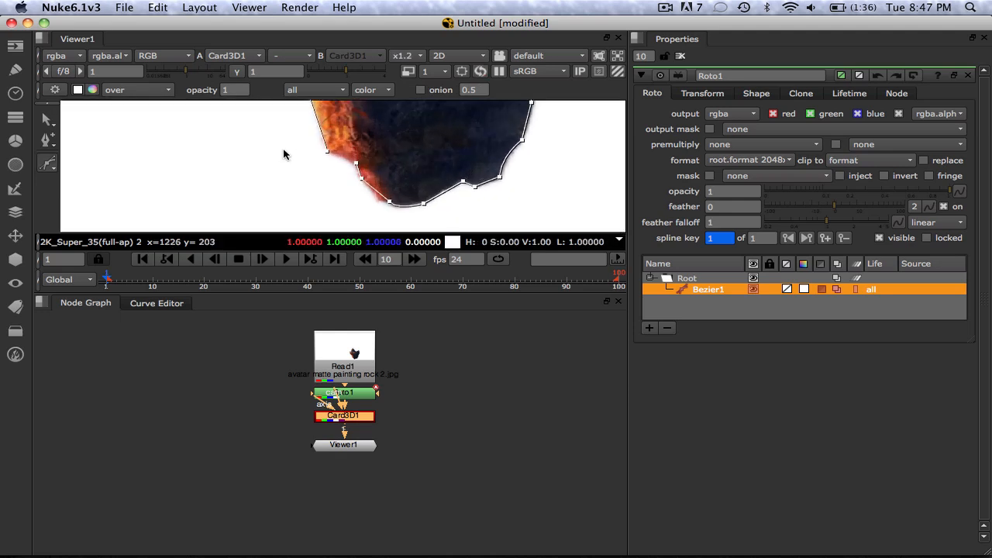
left_click(326, 150)
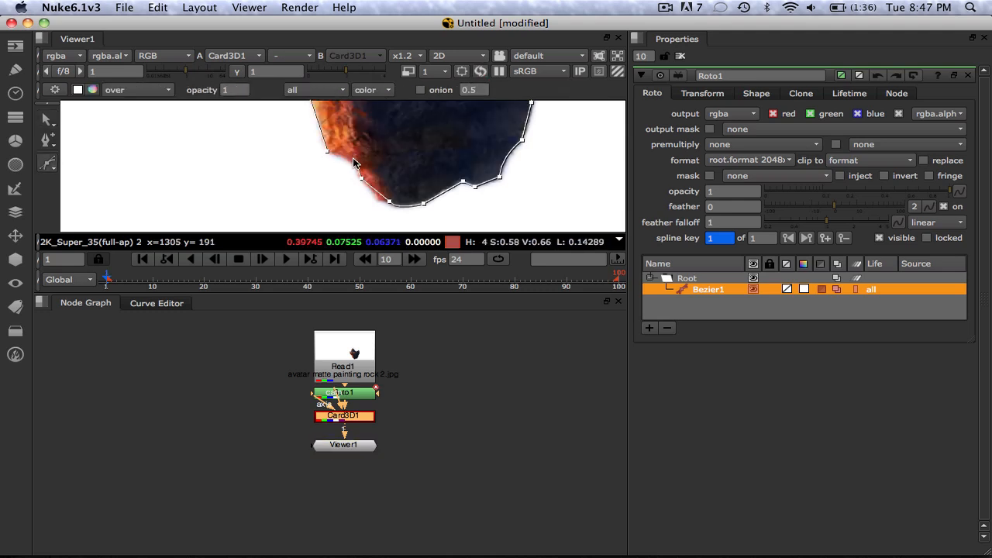
left_click(332, 203)
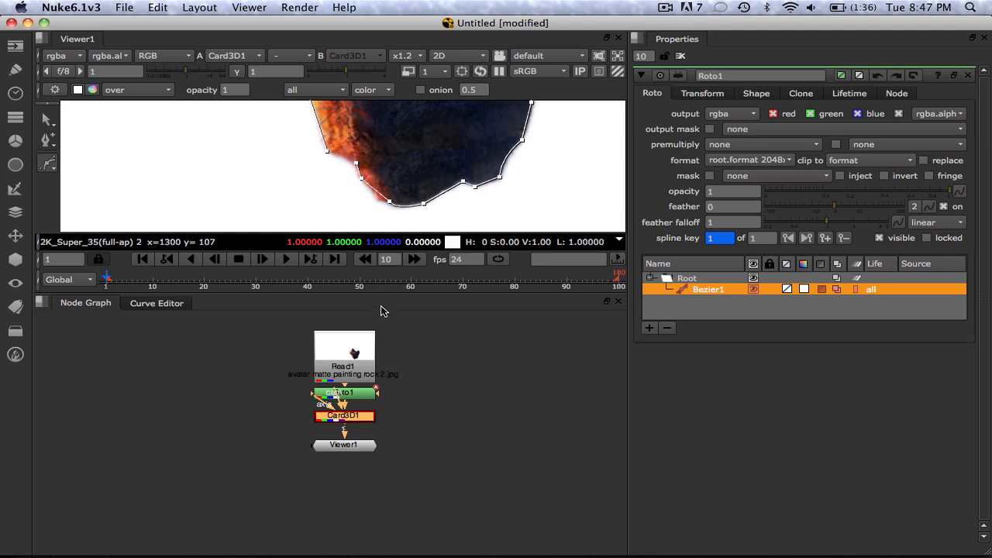
left_click(327, 152)
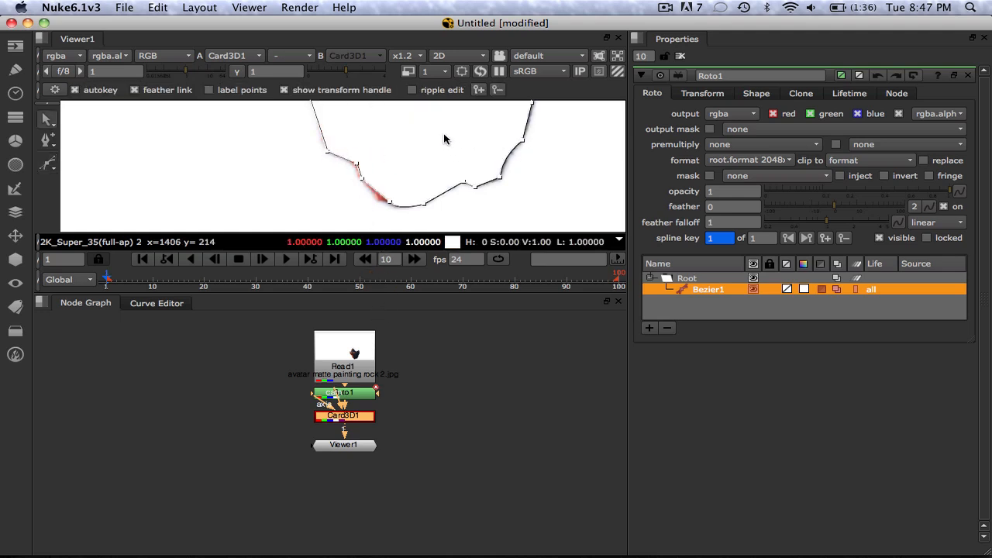
Examine the white-filled closed roto shape along the rock's sides and base
middle_click_drag(433, 111, 336, 201)
scroll(360, 140, "down", 2)
middle_click_drag(371, 153, 410, 207)
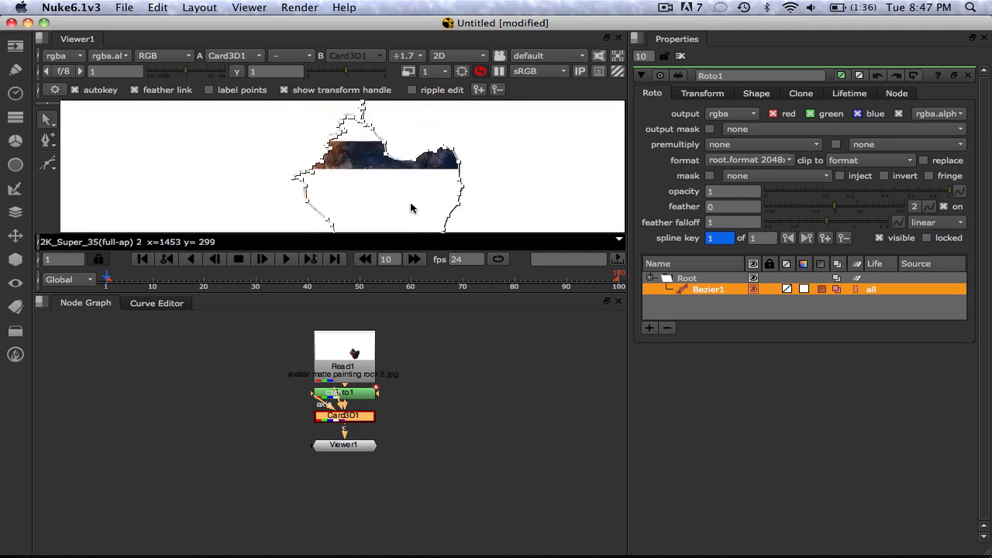
middle_click_drag(376, 173, 330, 112)
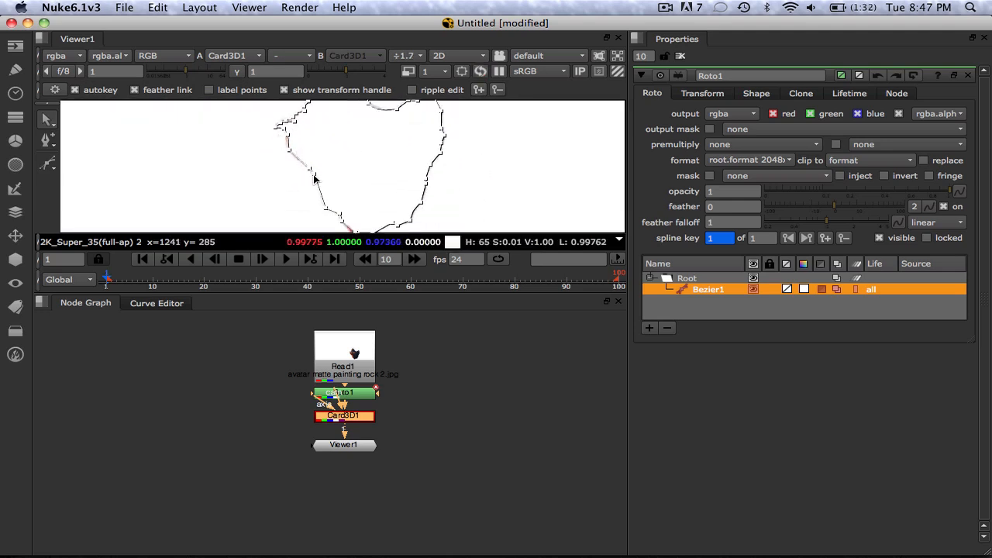
scroll(377, 166, "up", 4)
scroll(377, 167, "down", 5)
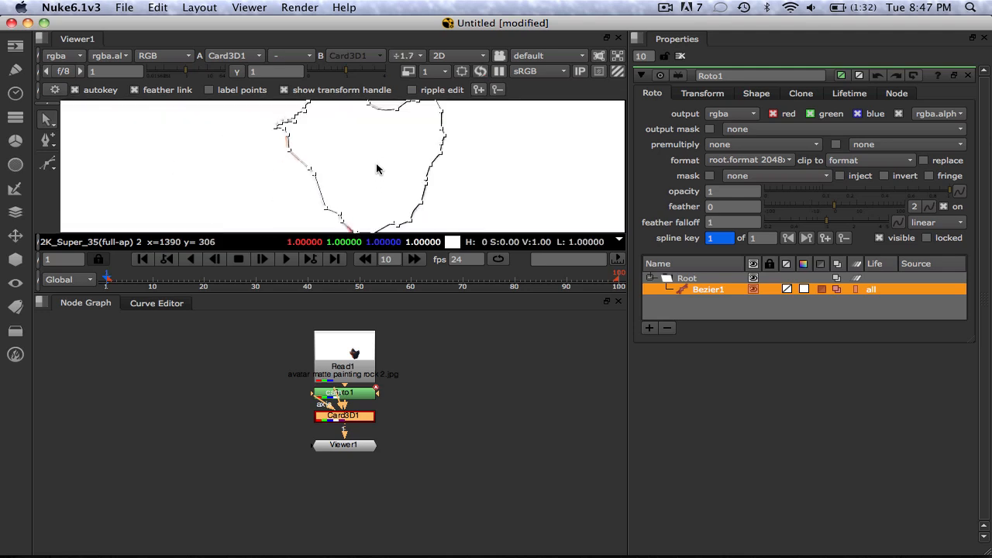
middle_click_drag(370, 186, 377, 137)
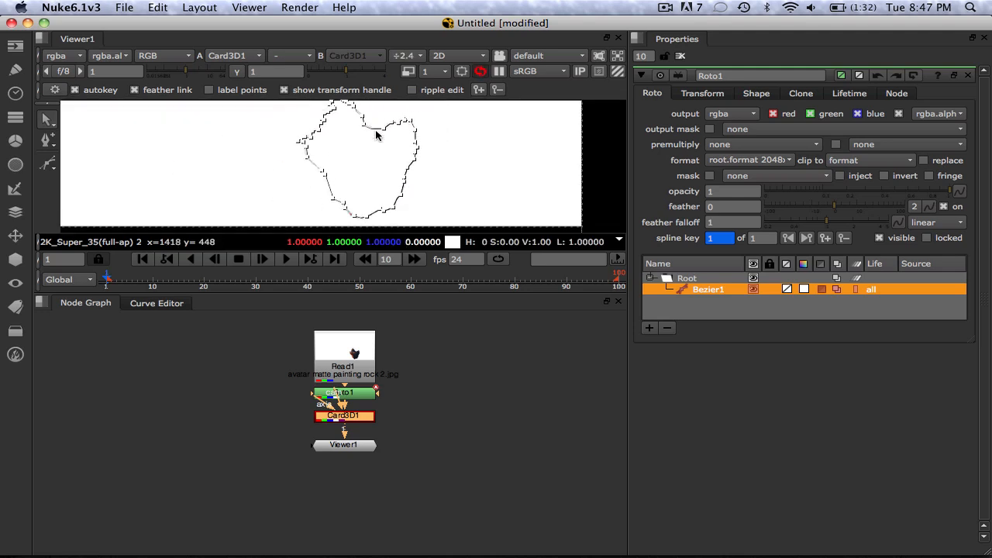
scroll(352, 144, "up", 1)
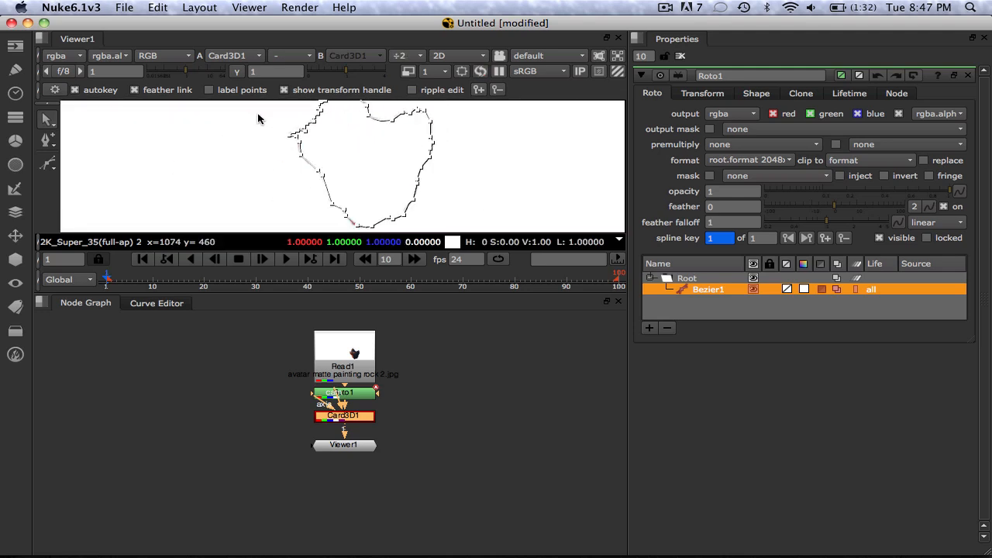
Set the Roto node's output to alpha and its premultiply to rgb
left_click(721, 115)
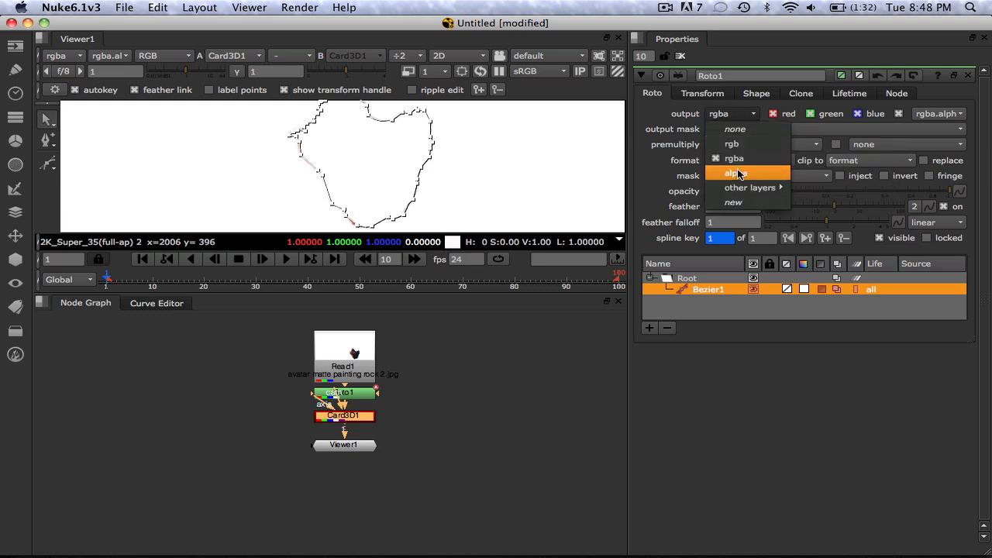
left_click(738, 171)
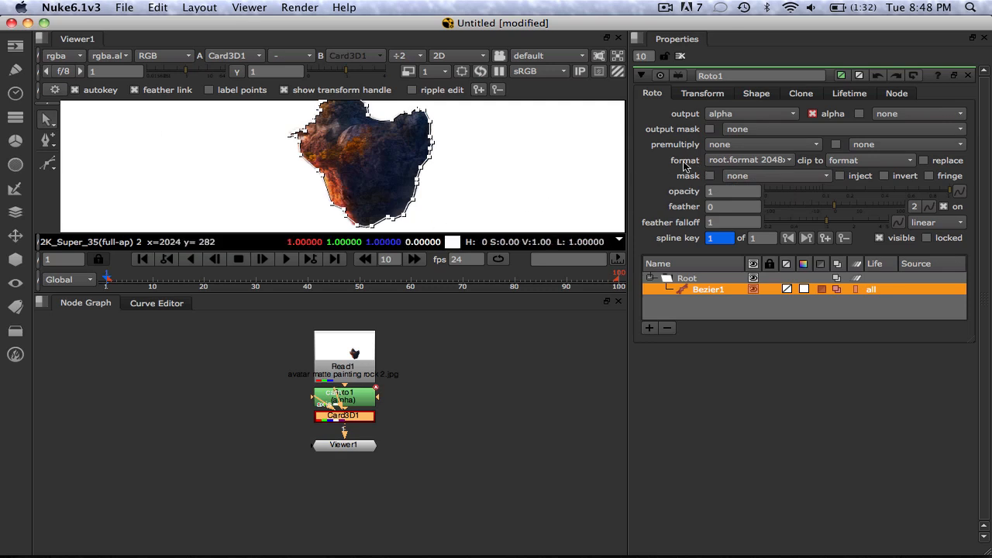
left_click(721, 145)
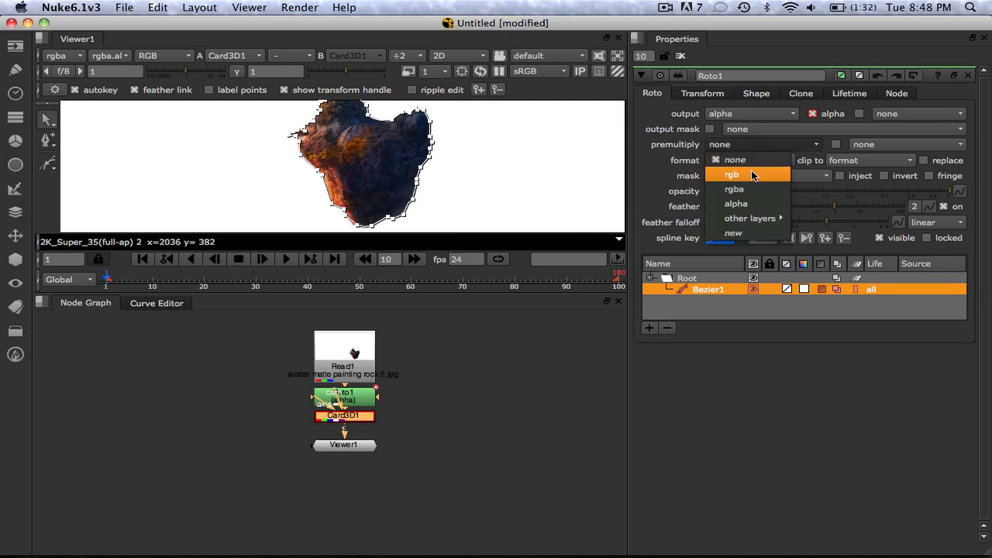
left_click(751, 170)
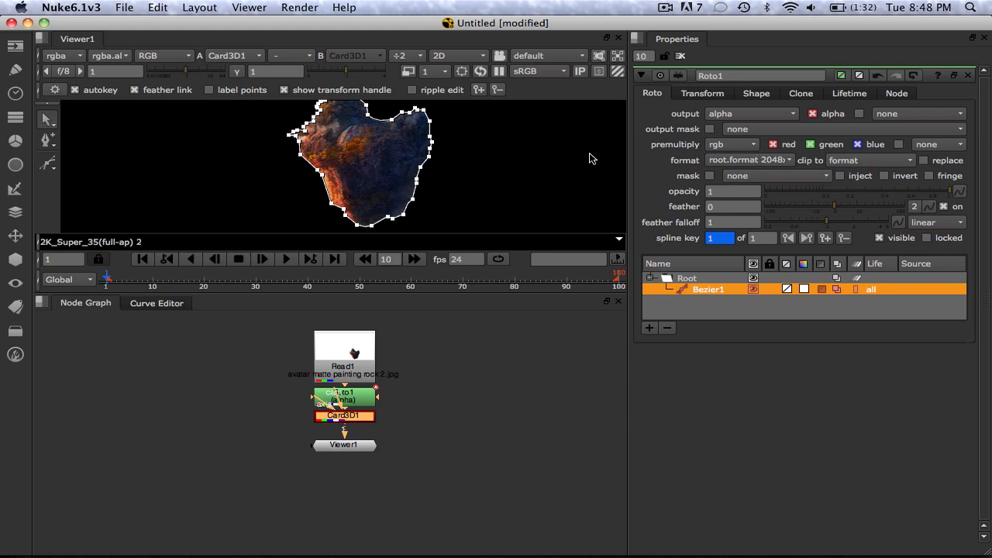
Switch the viewer from 2D to 3D and frame the cut-out rock card
scroll(417, 146, "up", 4)
scroll(418, 146, "down", 4)
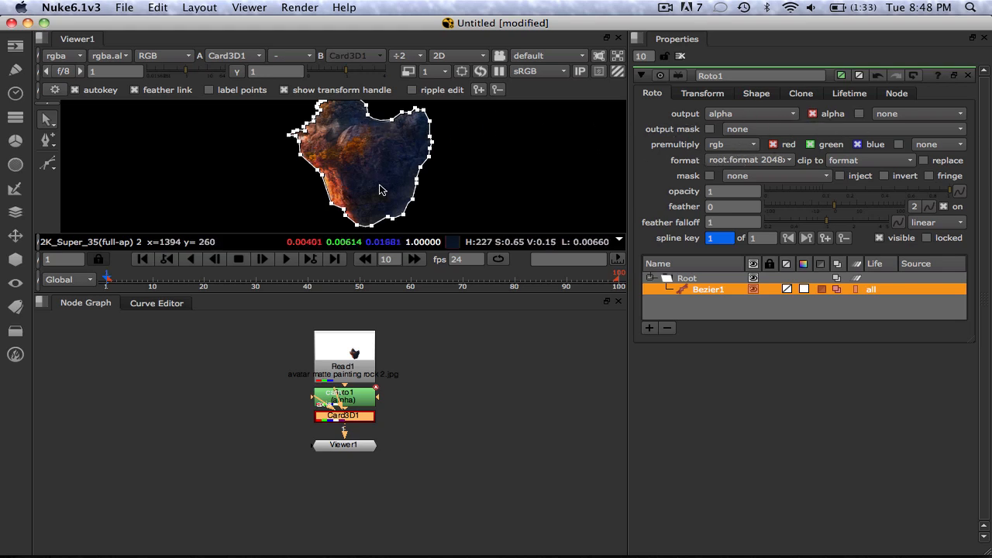
scroll(405, 148, "up", 6)
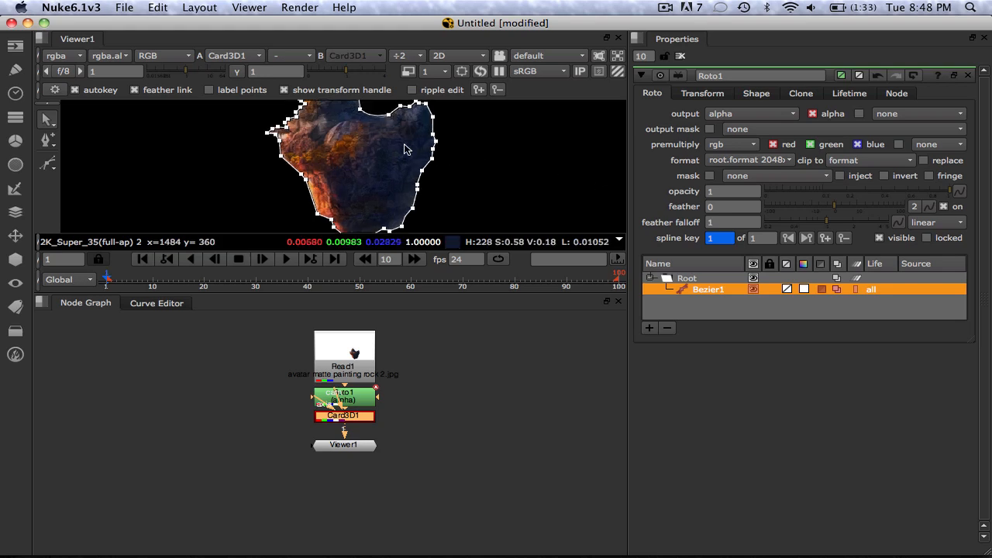
scroll(402, 139, "down", 5)
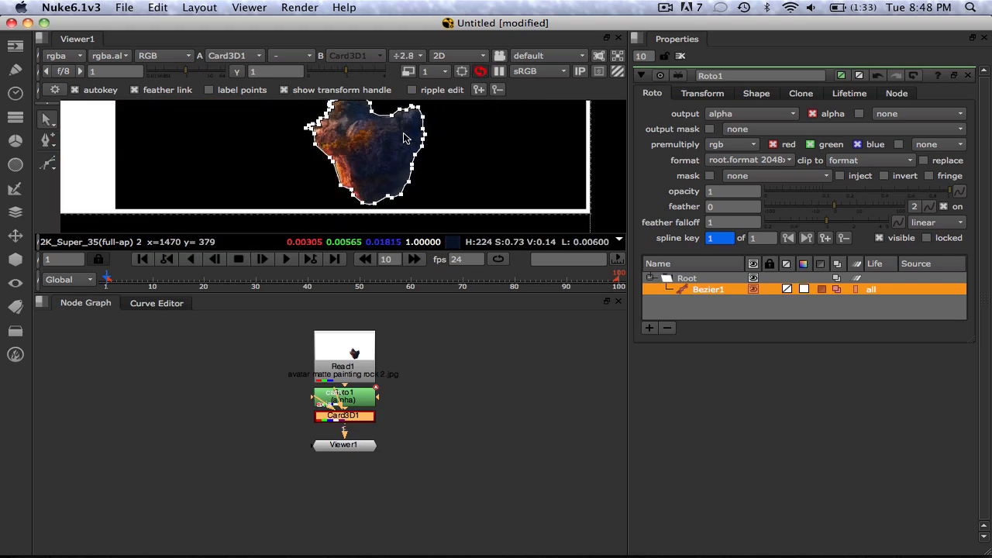
left_click(480, 56)
left_click(475, 86)
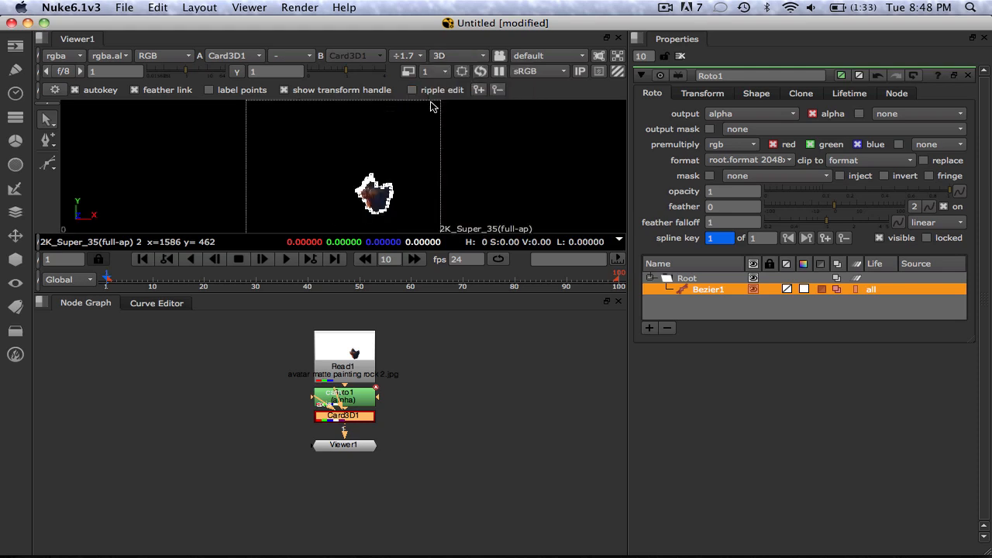
scroll(397, 195, "up", 2)
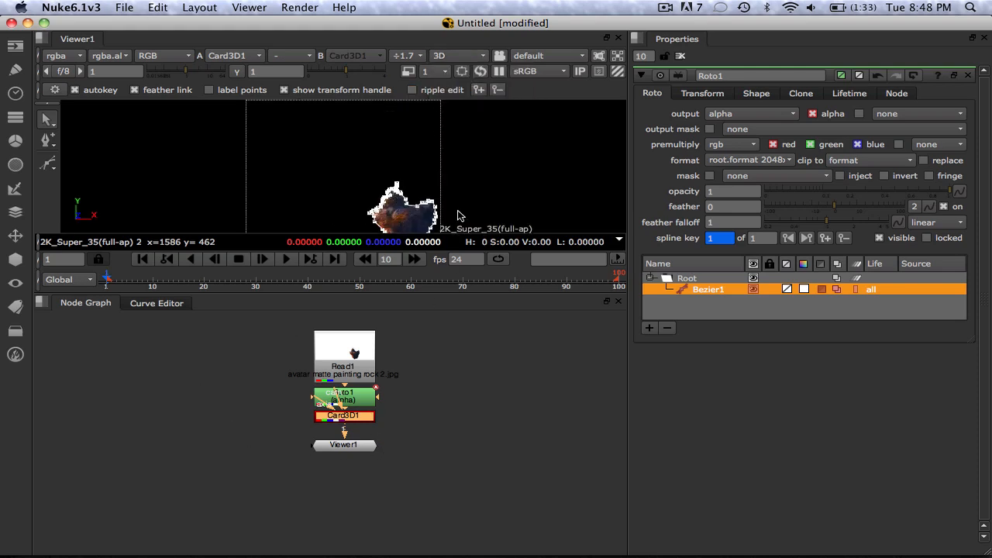
middle_click_drag(445, 158, 329, 72)
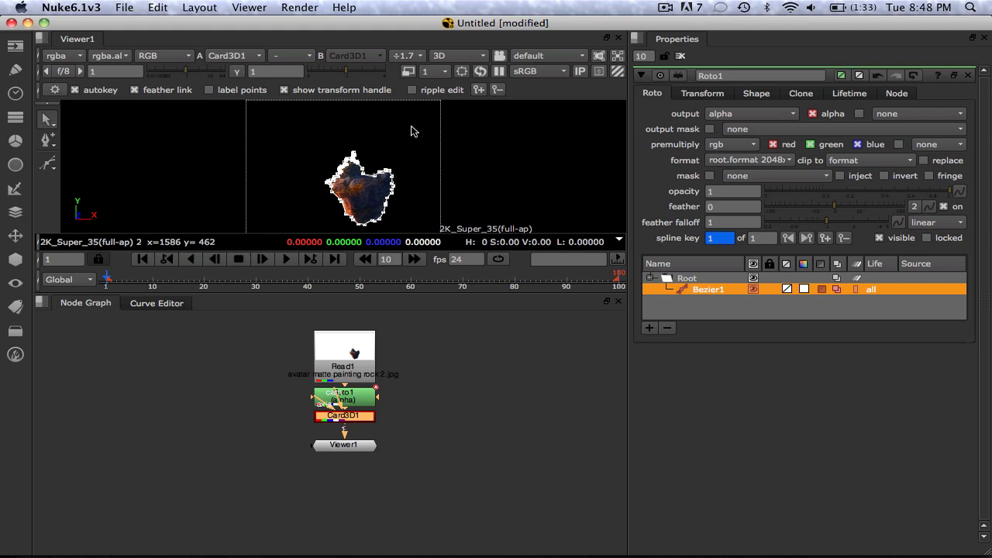
Inspect the cut-out rock card's edges up close in the 3D view with the roto points deselected
left_click(432, 194)
scroll(385, 208, "up", 2)
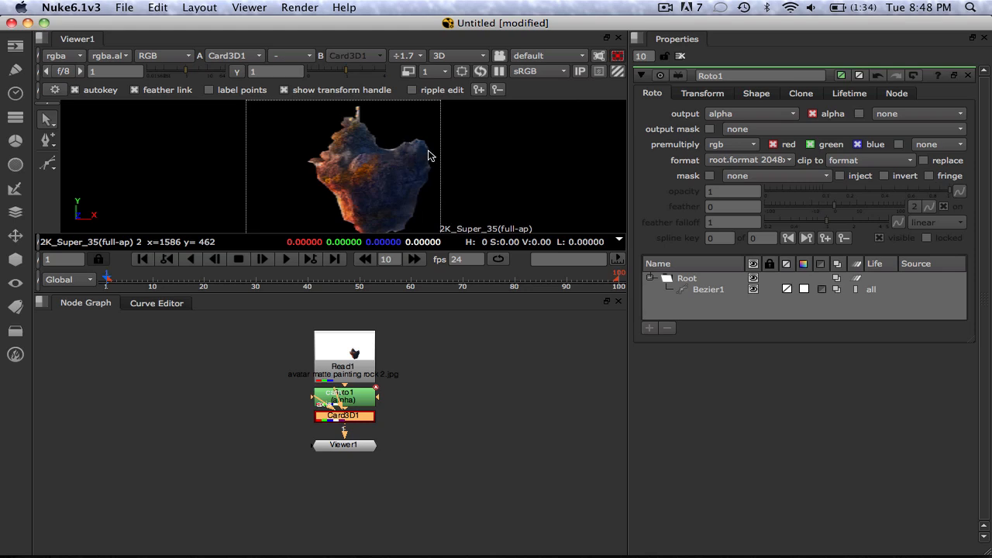
left_click(617, 56)
left_click_drag(394, 160, 419, 105, "alt")
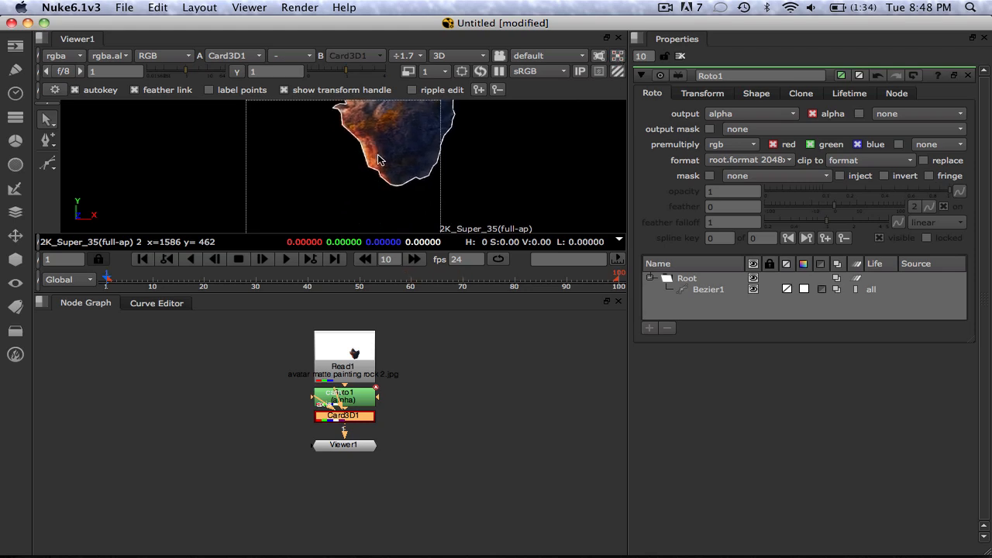
scroll(348, 196, "up", 4)
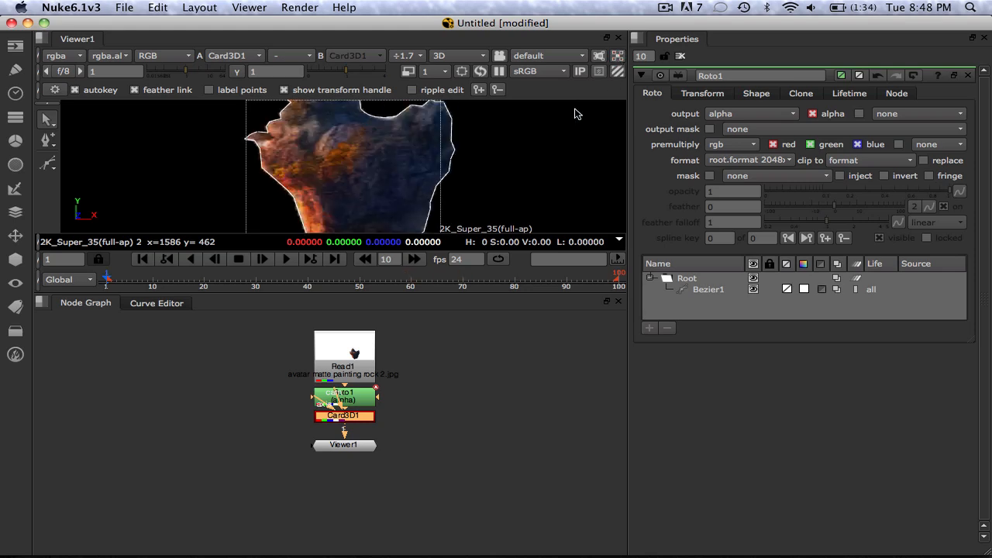
left_click(618, 56)
left_click(617, 56)
left_click(381, 161)
scroll(382, 161, "down", 5)
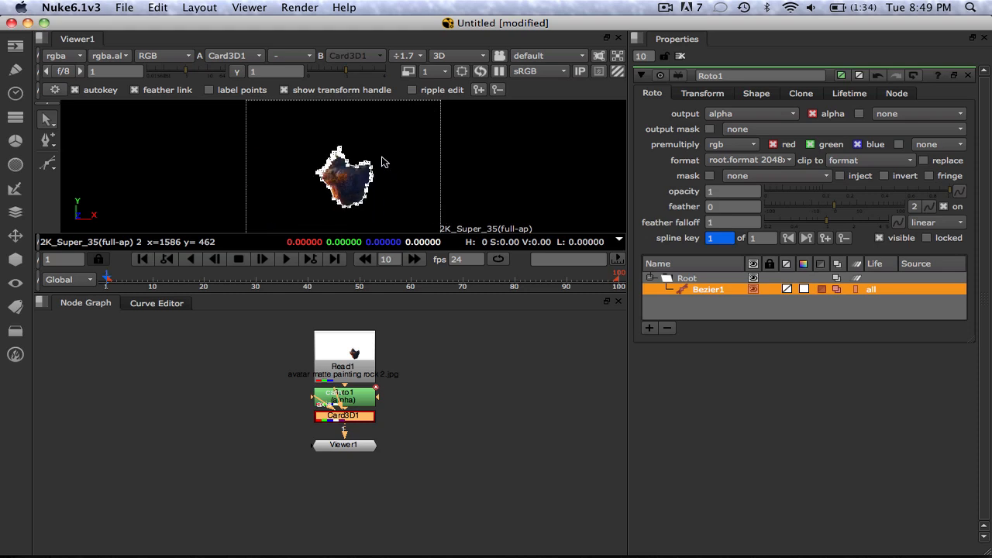
Open the Card3D node's properties and move the rock card along X to about 0.054
double_click(367, 420)
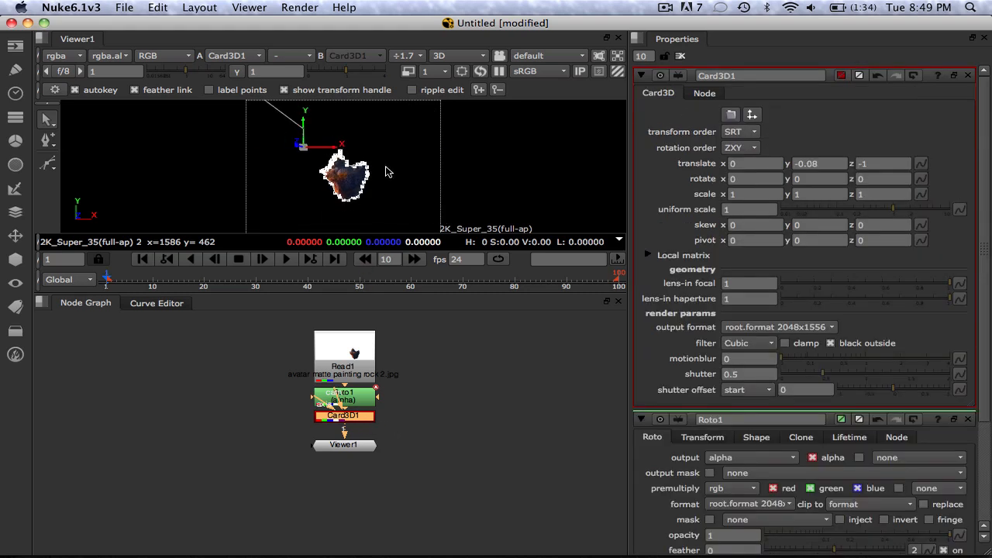
left_click_drag(339, 150, 438, 155)
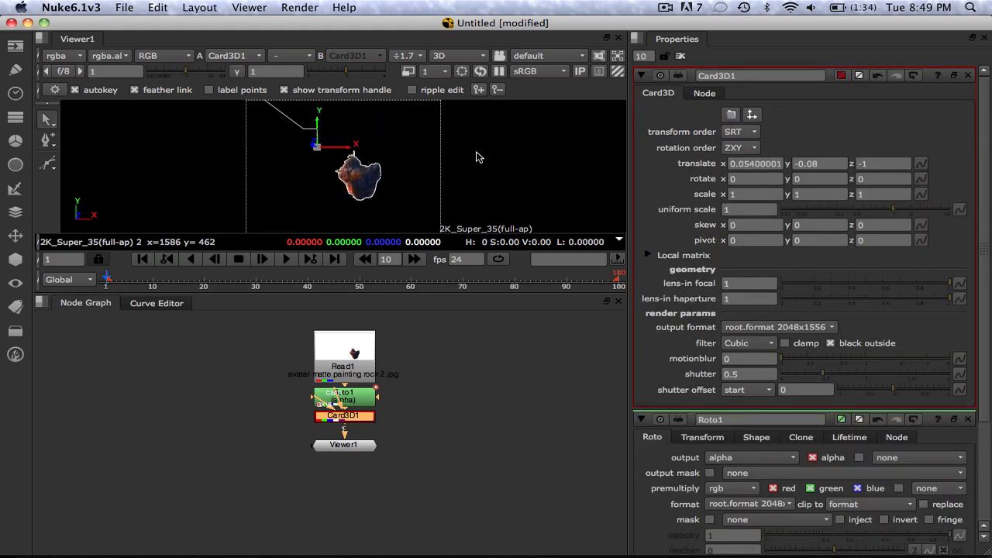
scroll(412, 202, "up", 5)
scroll(411, 202, "down", 3)
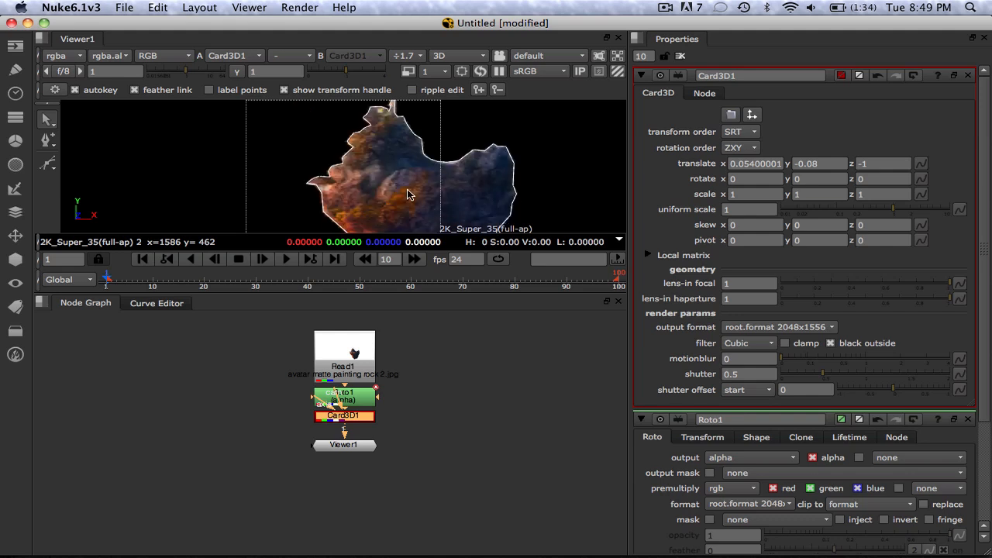
Examine the repositioned rock card in the 3D view from near and far
left_click_drag(409, 195, 346, 182, "alt")
scroll(320, 148, "down", 4)
scroll(320, 148, "up", 4)
scroll(321, 148, "down", 2)
scroll(345, 183, "up", 3)
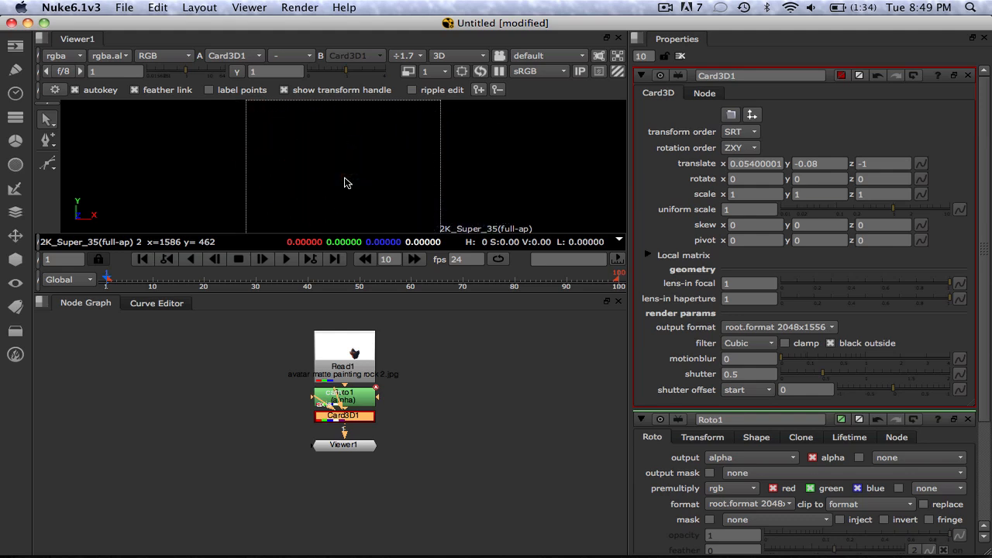
scroll(346, 183, "down", 3)
scroll(346, 183, "up", 2)
scroll(345, 183, "down", 2)
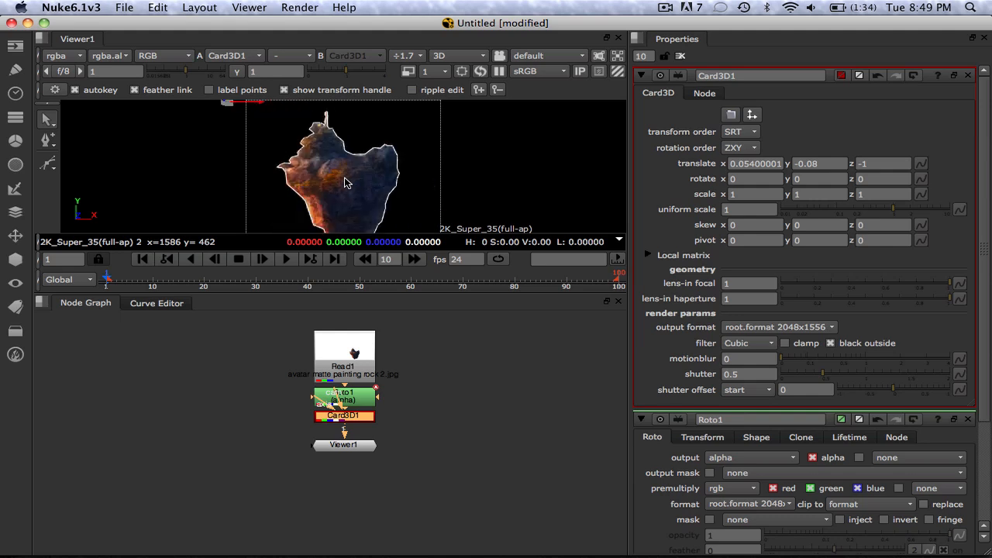
scroll(343, 172, "up", 4)
scroll(344, 172, "down", 4)
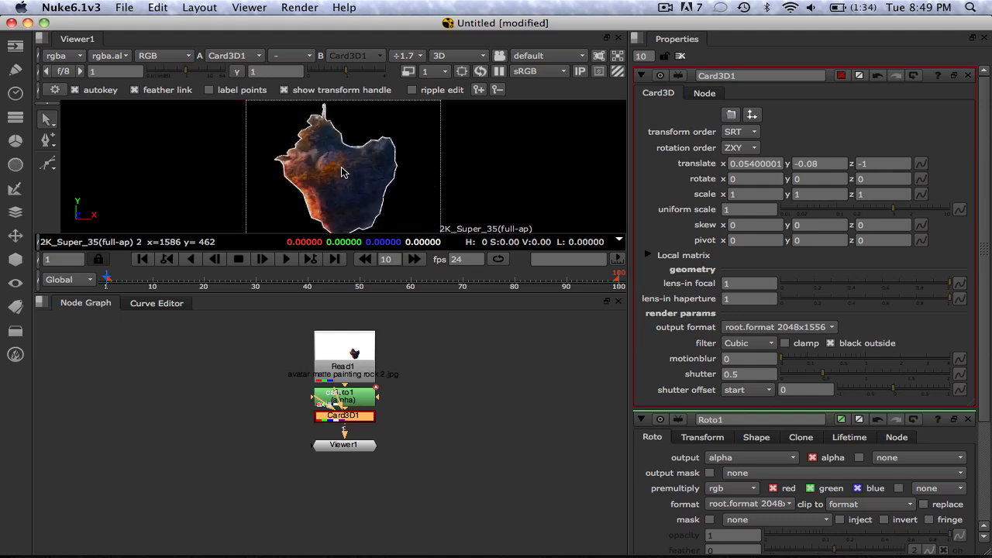
left_click_drag(342, 172, 336, 168, "alt")
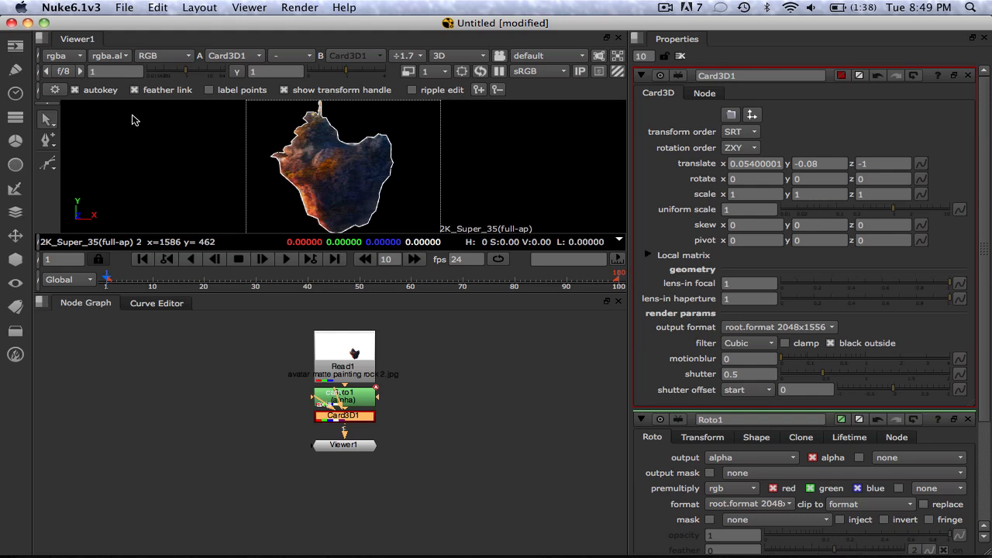
left_click(667, 7)
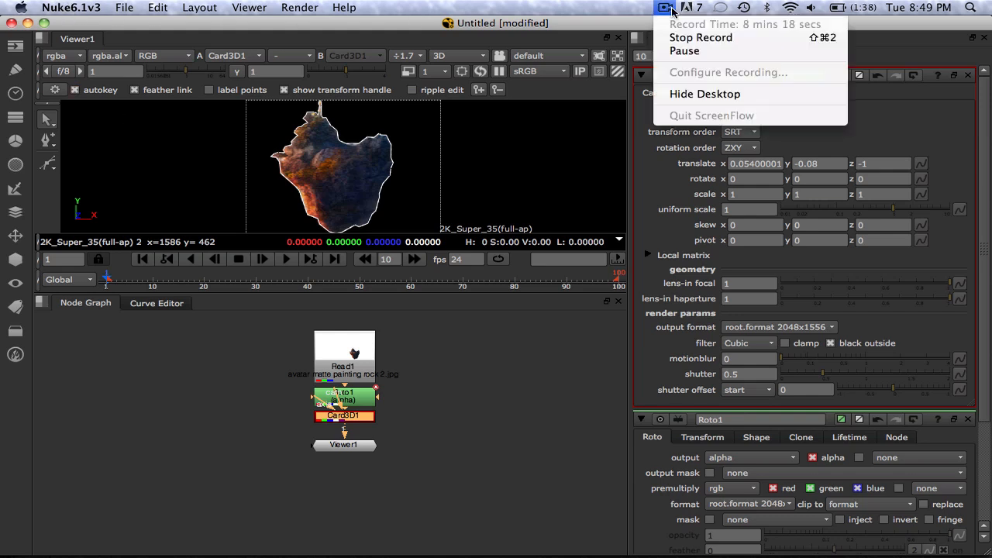